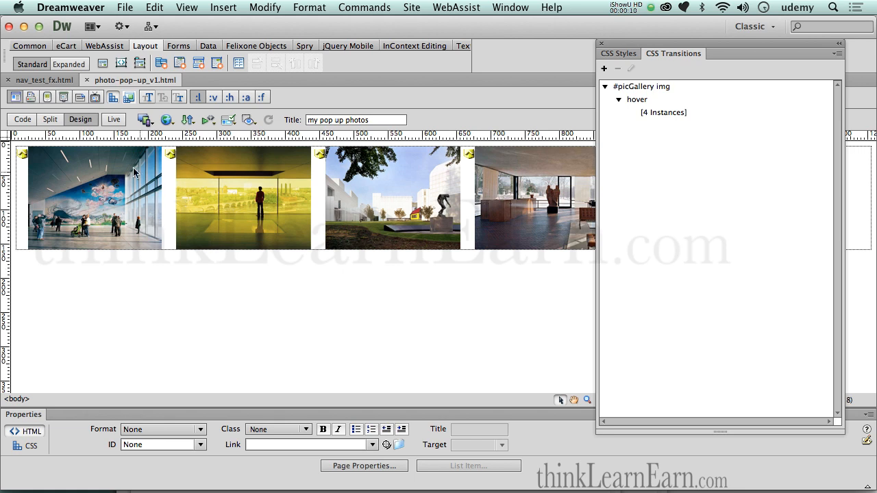
- Preview the photo gallery's hover enlargement effect in Live view, and return to the editable page
click(117, 121)
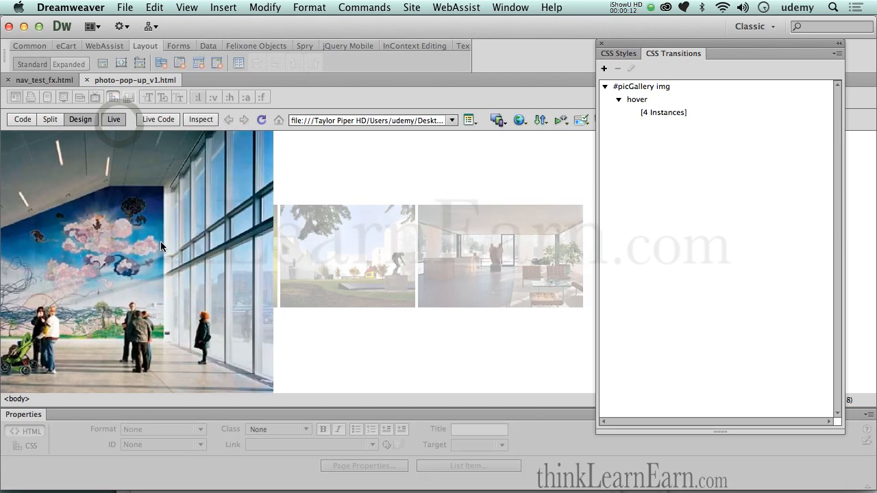
mouse_move(305, 251)
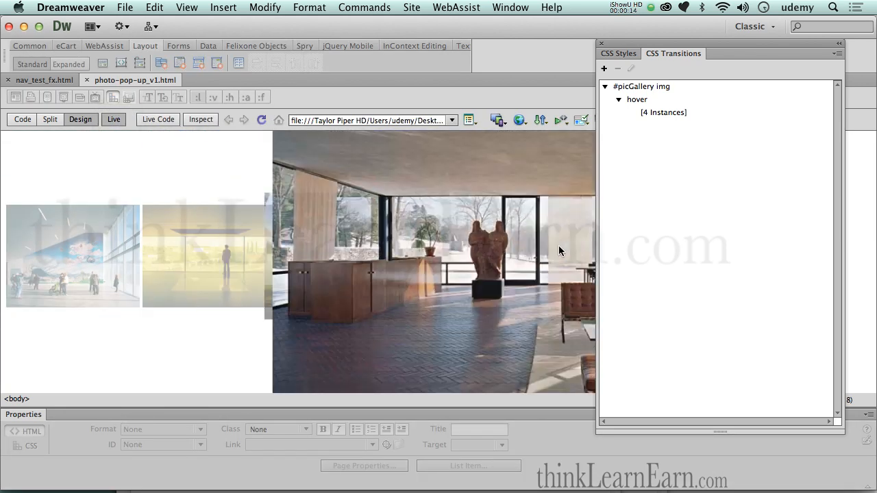
mouse_move(228, 226)
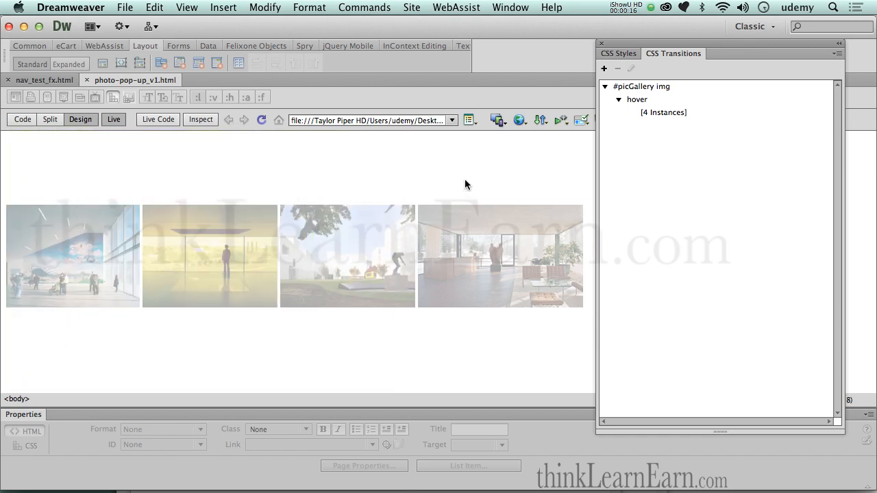
click(121, 124)
click(304, 296)
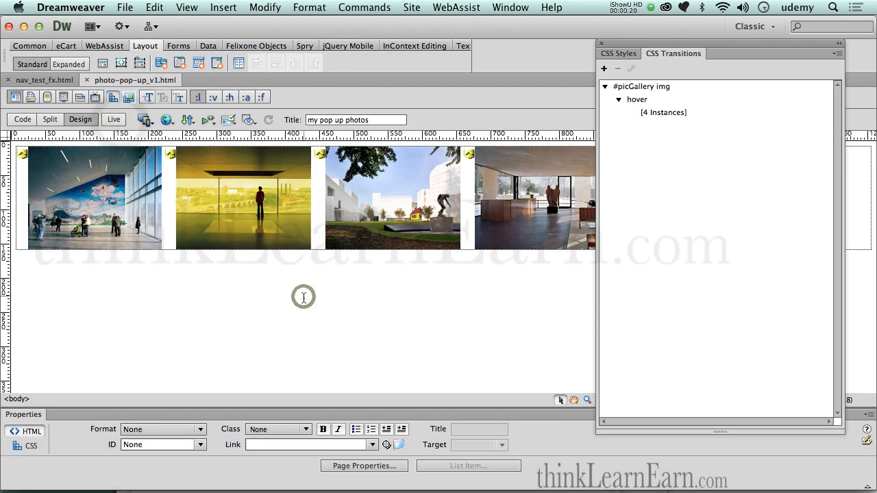
- Save a copy of the page as photo-pop-up_rotate_v1b.html in the css-trans_v_1 folder
click(124, 8)
click(182, 112)
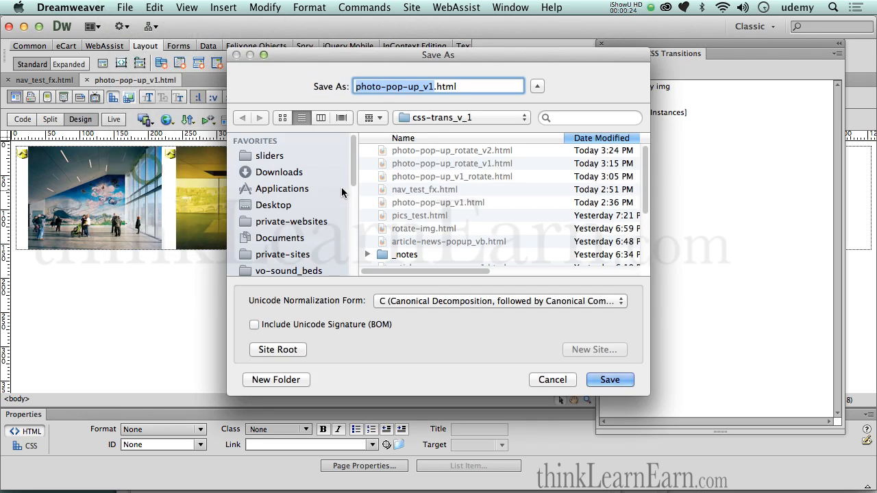
click(433, 88)
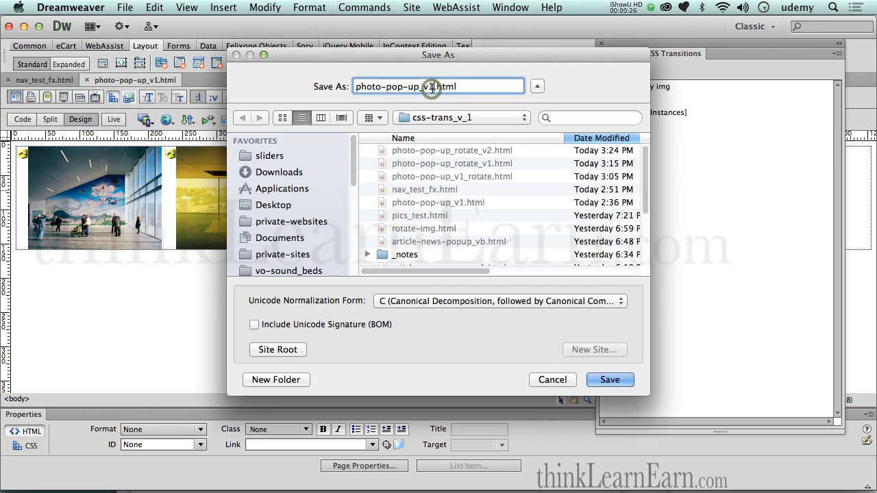
text(b)
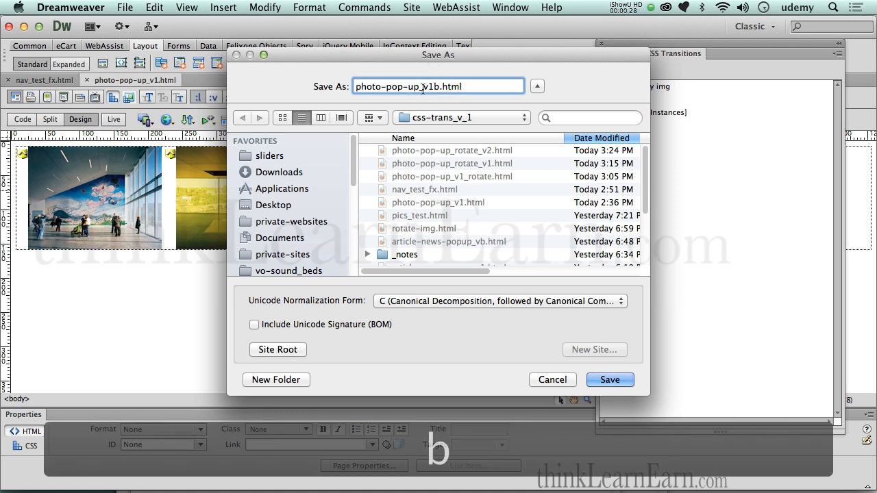
click(423, 87)
text(rota)
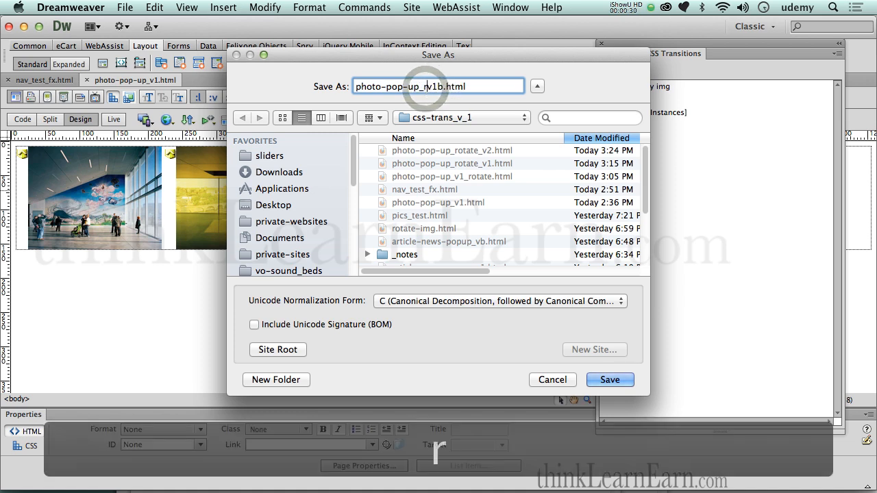
text(te)
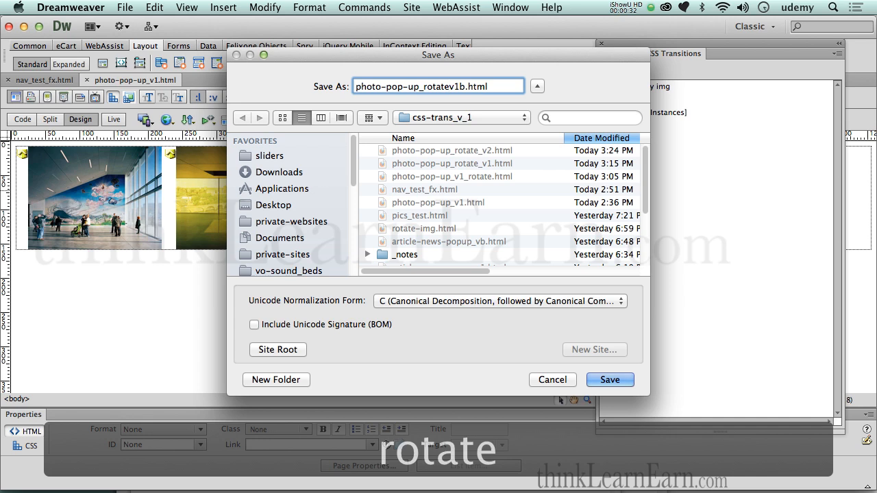
text(_)
key(Return)
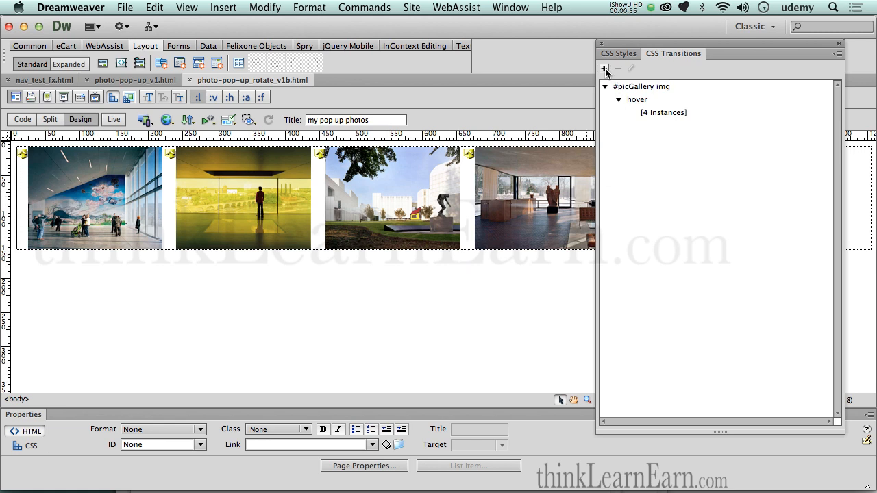
- Examine the hover transition of #picGallery img and the list of properties that can be added, and close it without saving
double_click(635, 101)
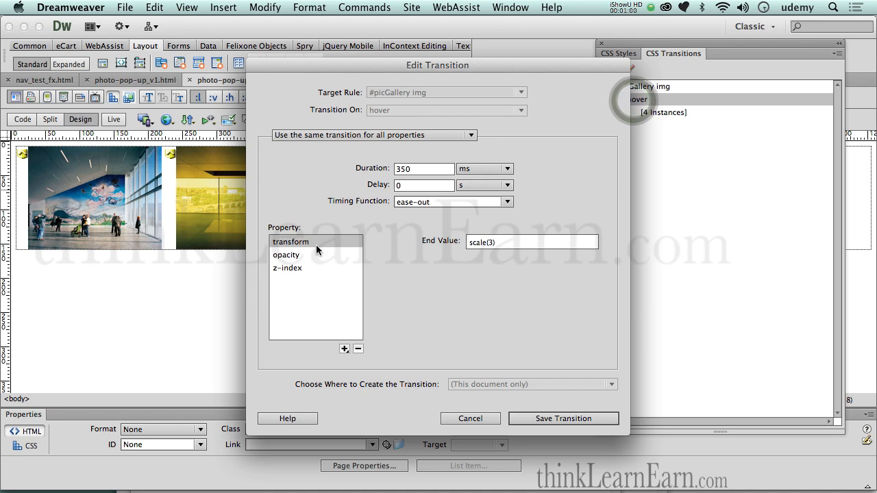
click(343, 349)
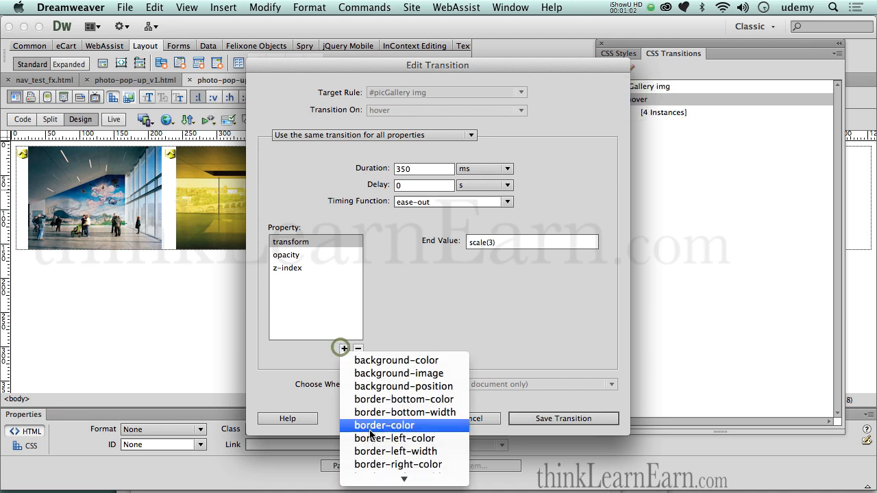
scroll(343, 349, down, 5)
scroll(404, 247, down, 4)
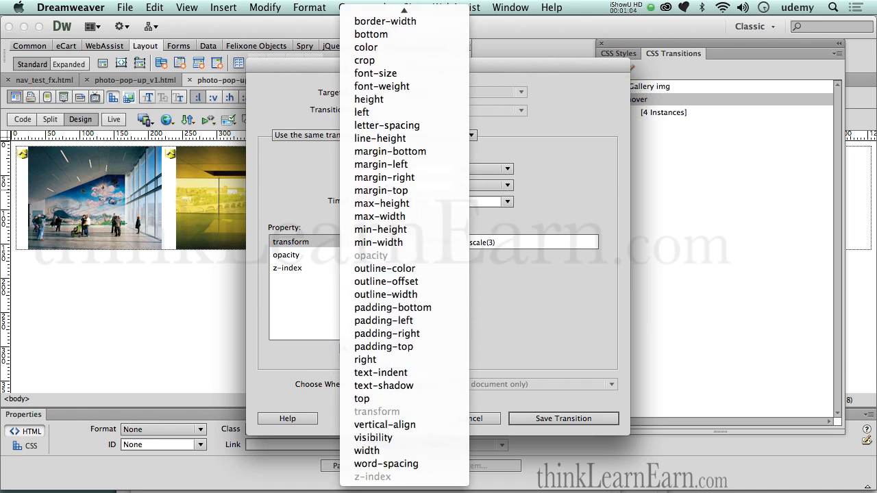
click(504, 318)
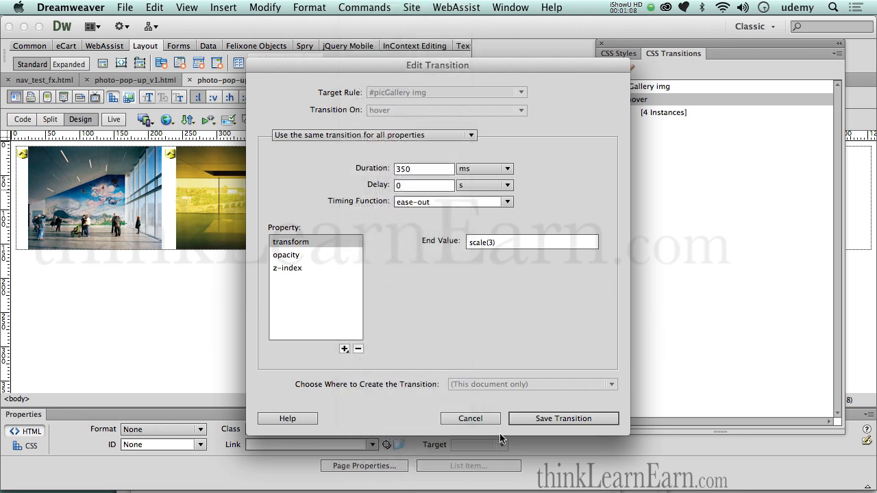
click(484, 419)
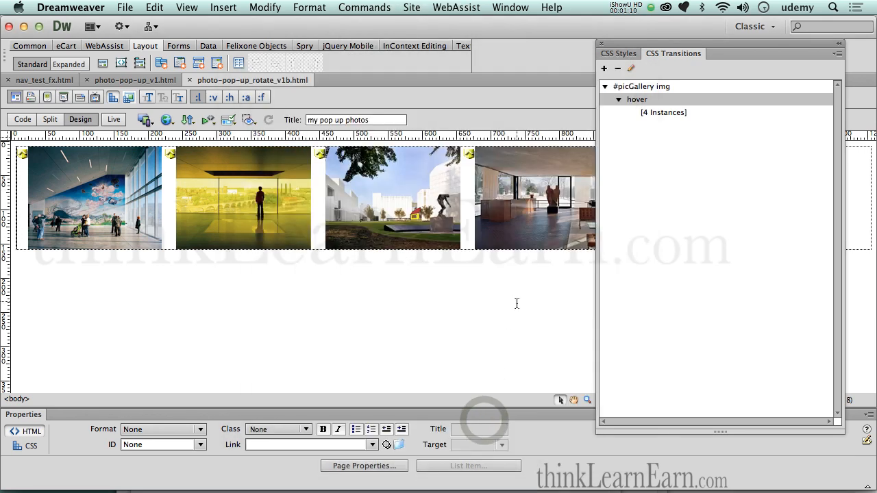
- Start a new CSS transition with #picGallery img as target rule, triggered on active
click(604, 69)
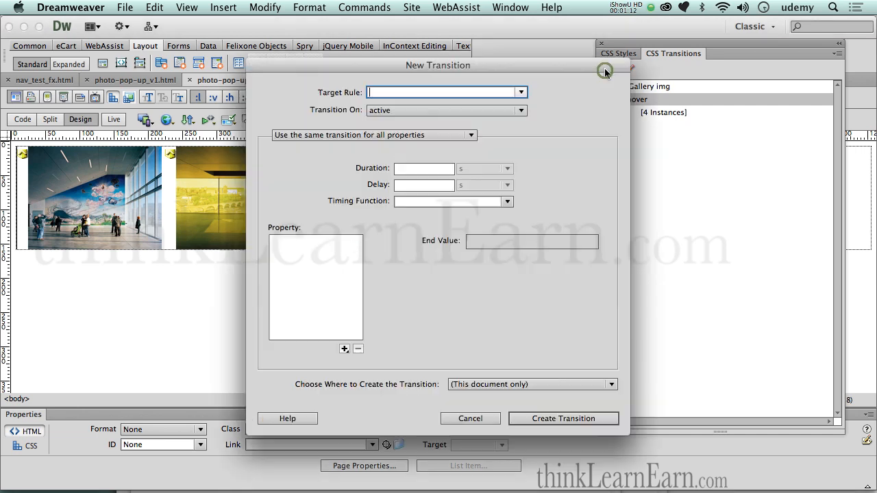
click(520, 93)
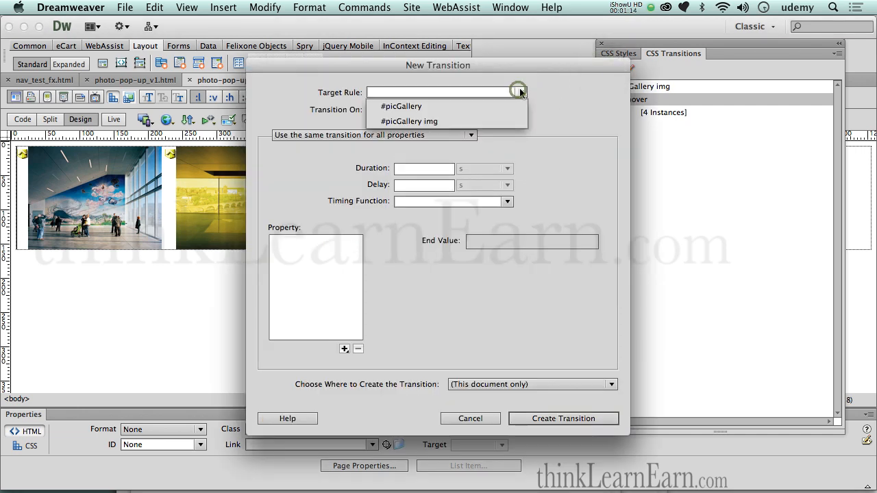
click(432, 122)
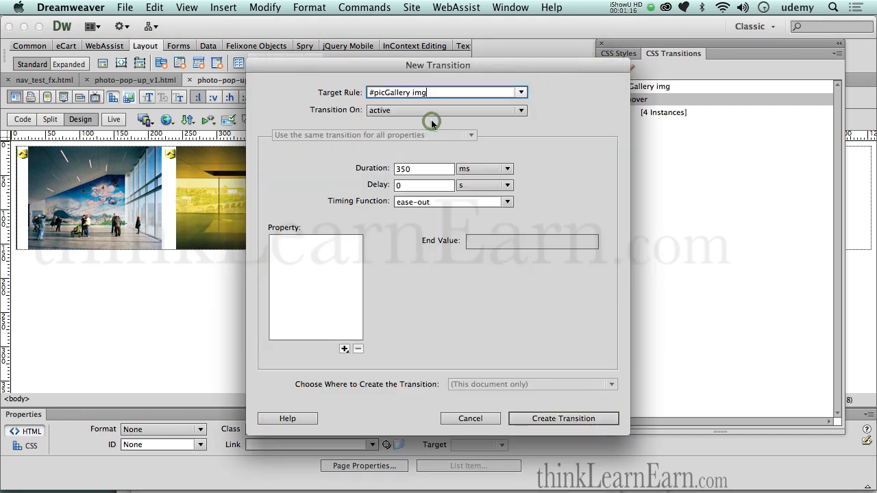
click(500, 111)
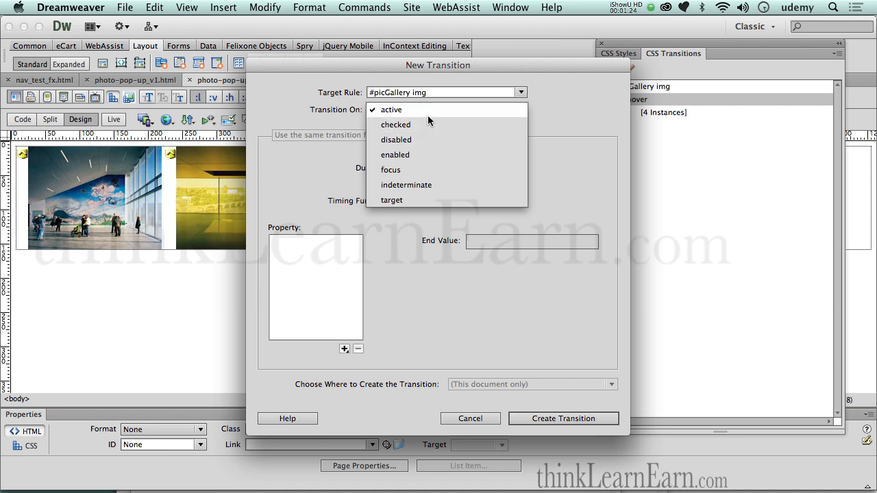
click(553, 119)
- Add the transform property with end value rotateY(360deg) and create the transition
click(344, 349)
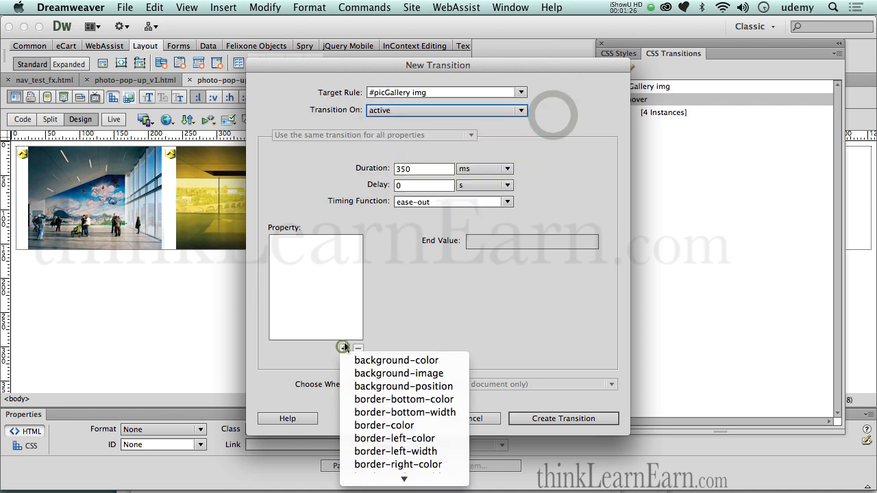
scroll(404, 274, down, 10)
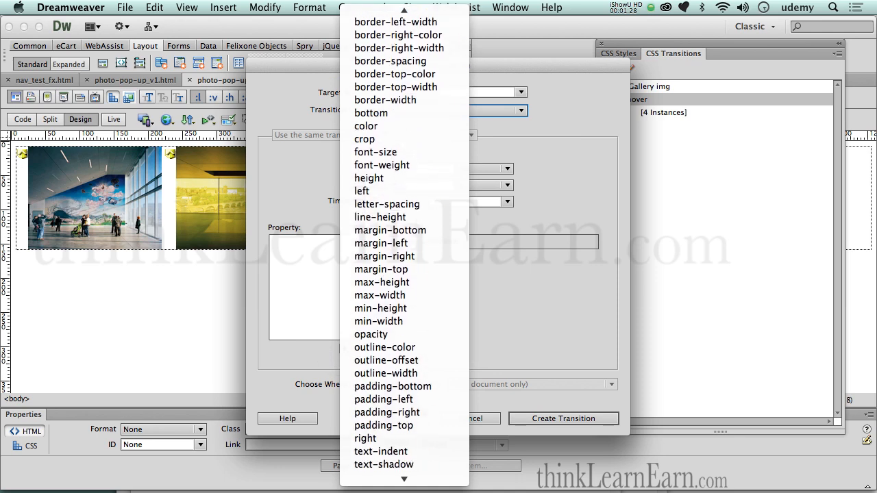
click(388, 411)
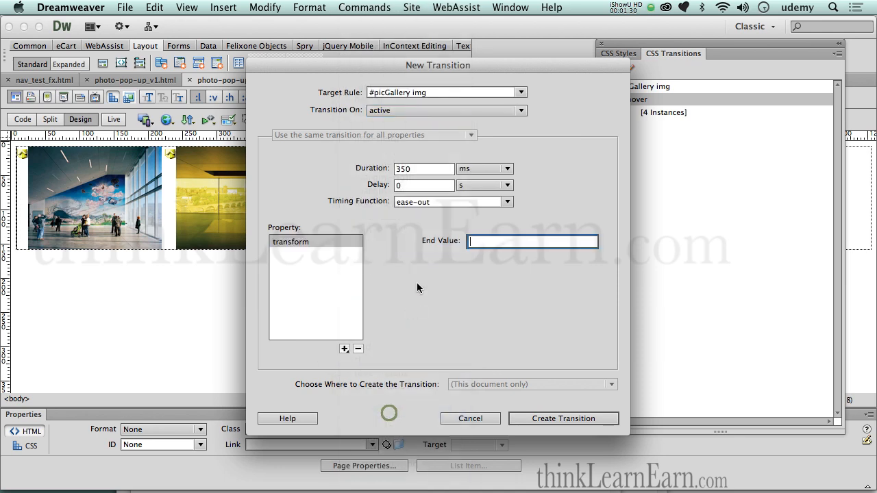
click(476, 241)
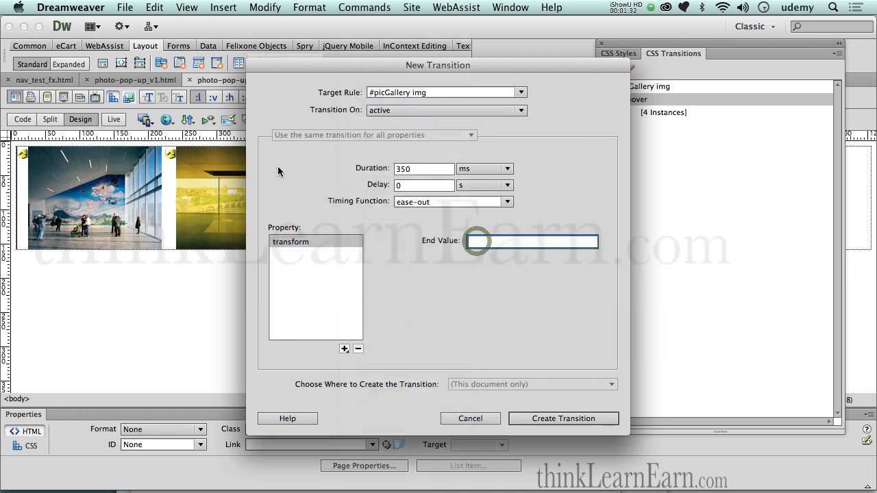
text(rotate)
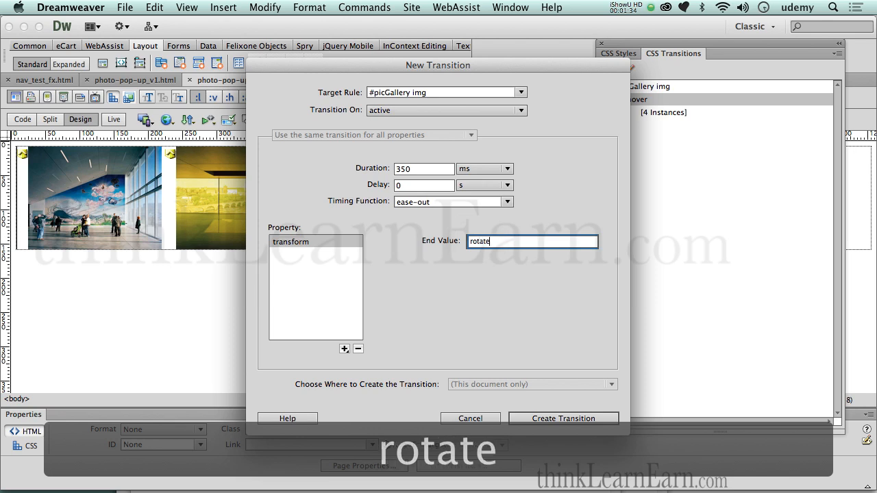
key(shift)
text(Y)
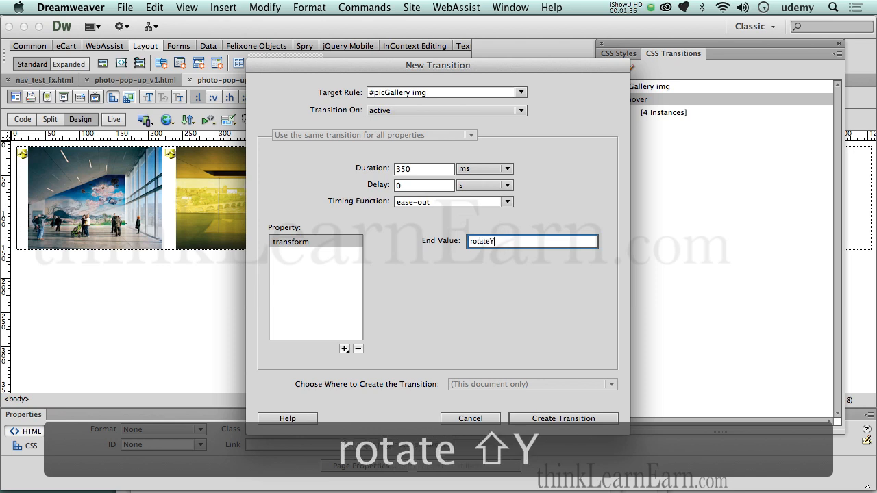
text((360)
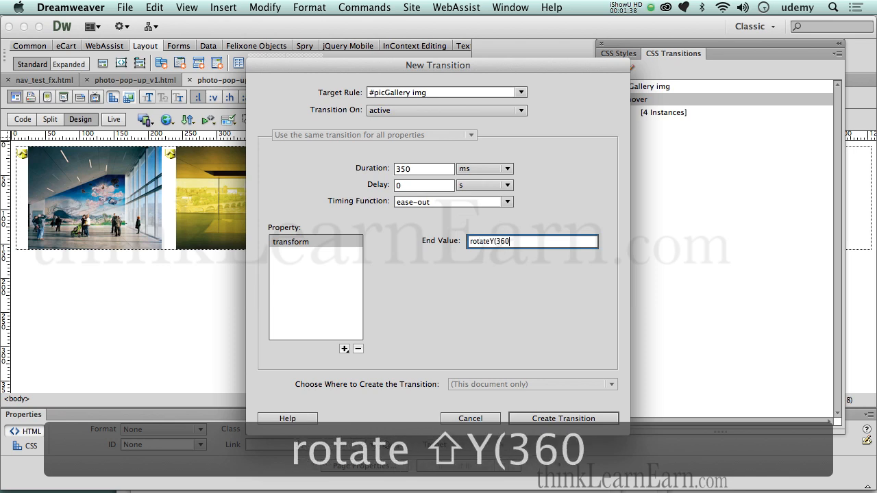
text(deg))
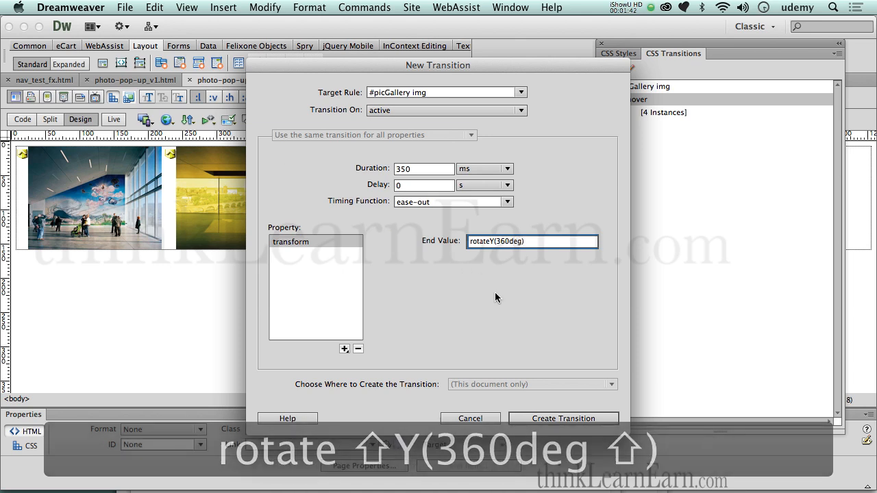
click(546, 419)
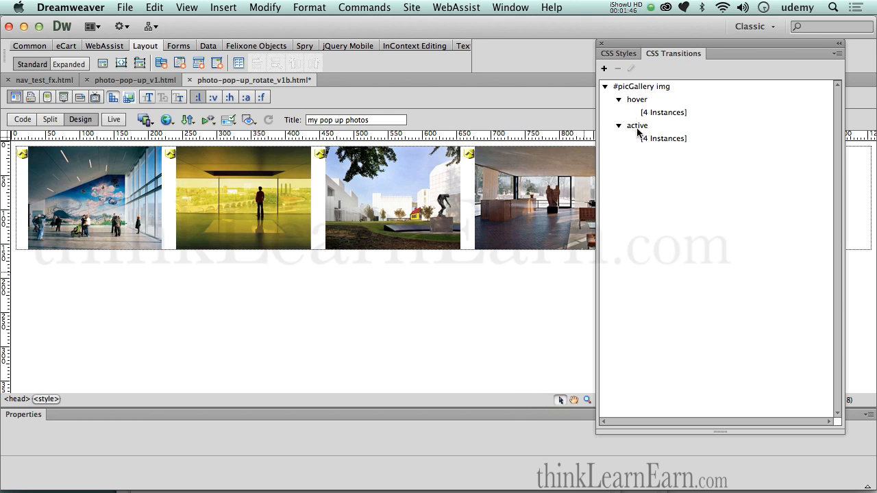
- In the code, change the #picGallery img:active selector to #picGallery img:hover, and return to Design view
click(259, 305)
click(26, 120)
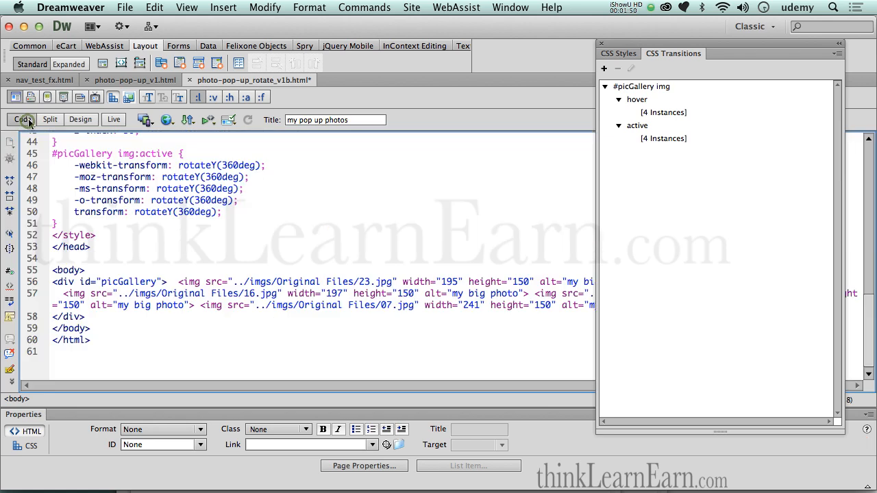
double_click(152, 154)
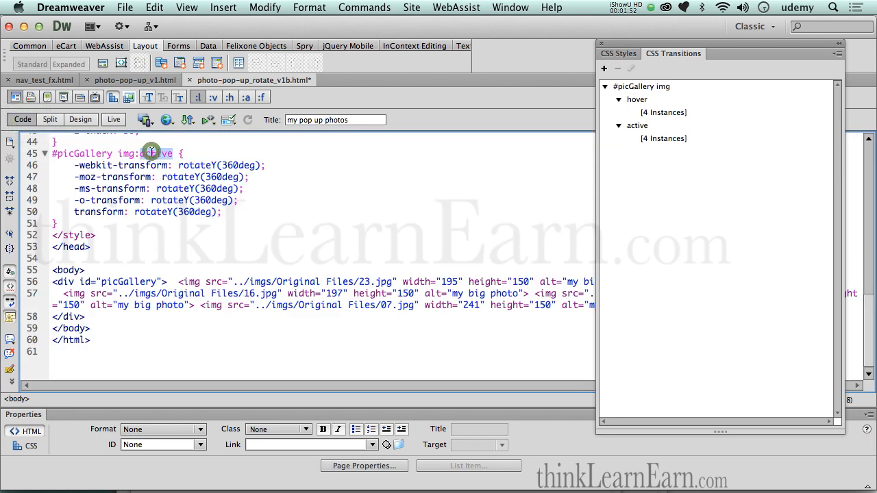
text(hover)
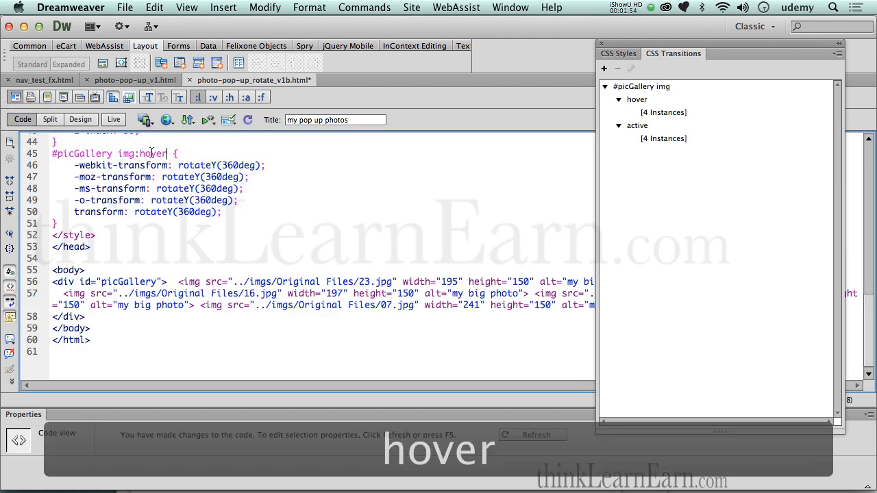
click(93, 122)
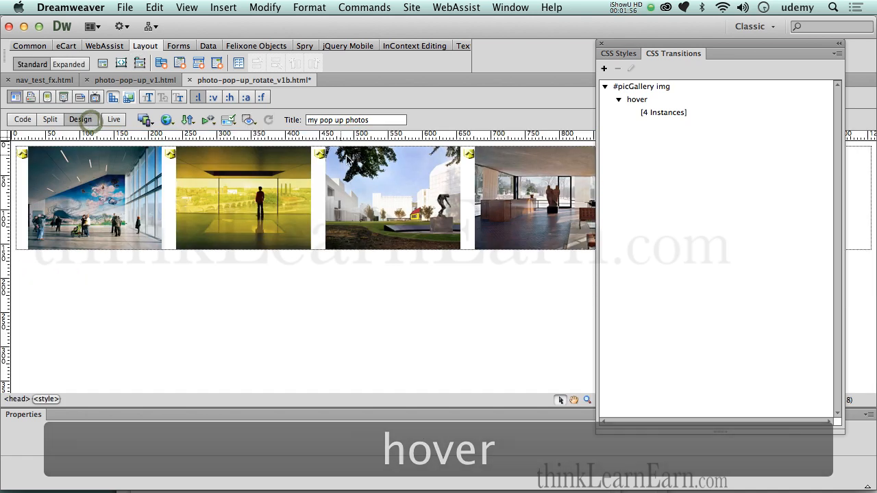
- Check the hover transition's transform end value, and close it without saving changes
click(662, 114)
double_click(662, 114)
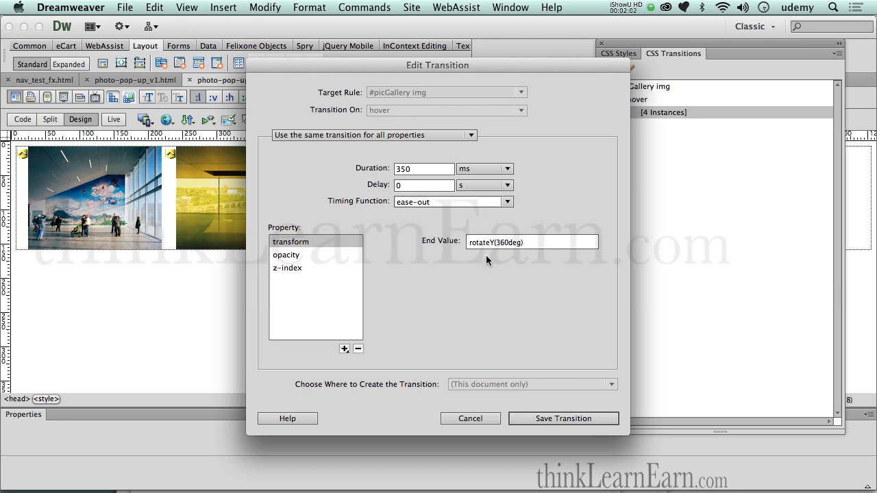
click(473, 419)
click(368, 306)
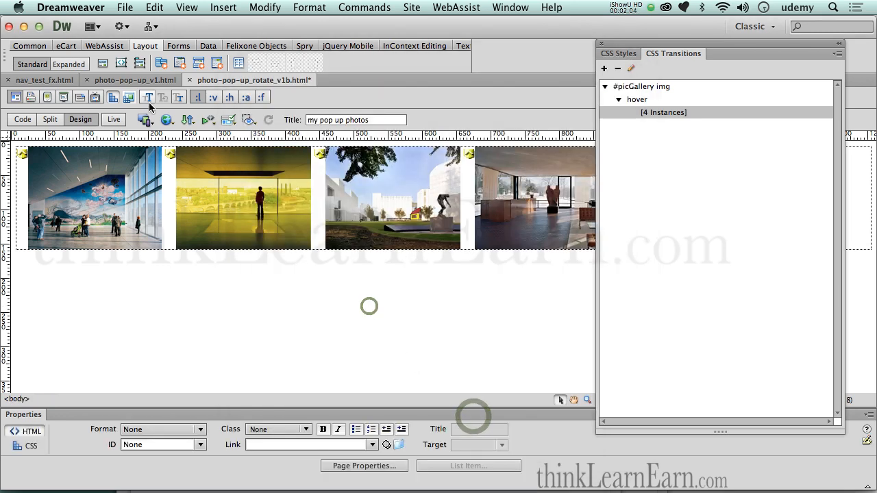
- Revert the page to its last saved version, confirming that the unsaved changes are discarded
click(122, 8)
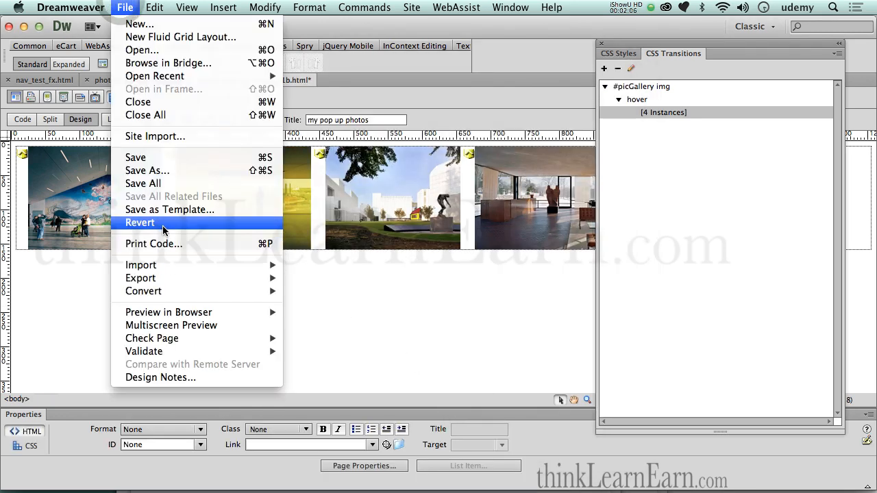
click(140, 222)
click(533, 270)
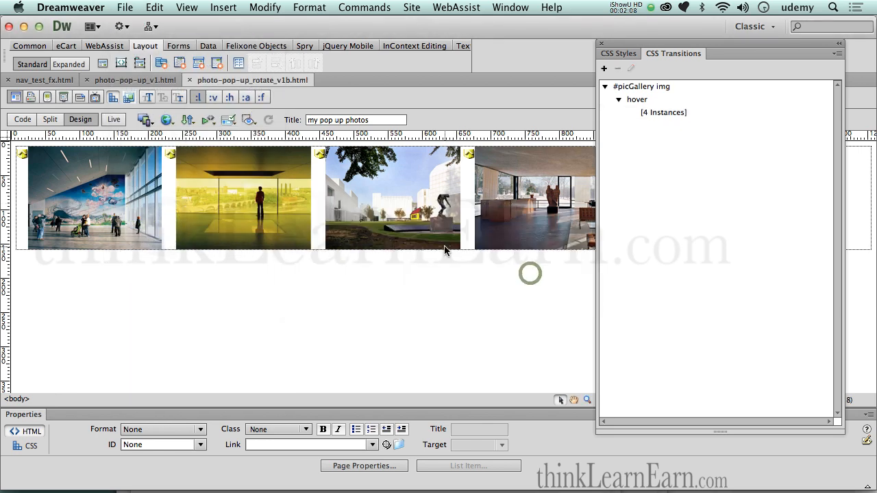
- Open the hover transition of #picGallery img for editing and look through the properties that can be added
click(650, 115)
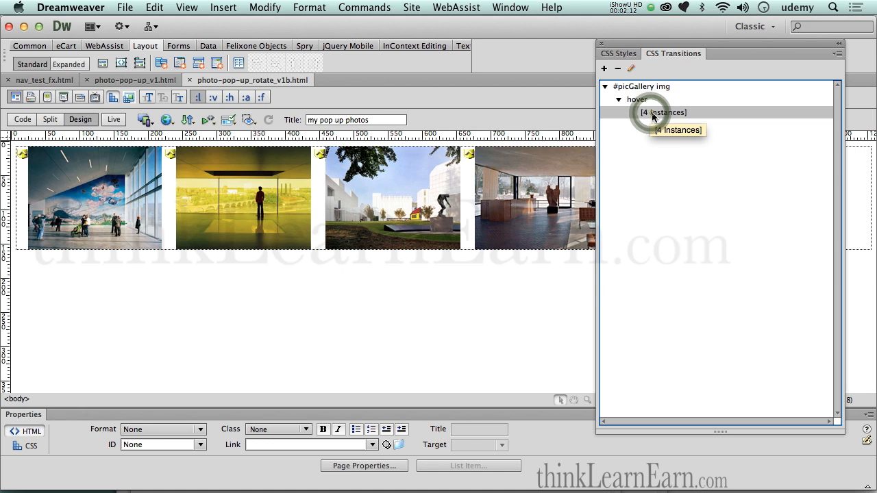
click(635, 101)
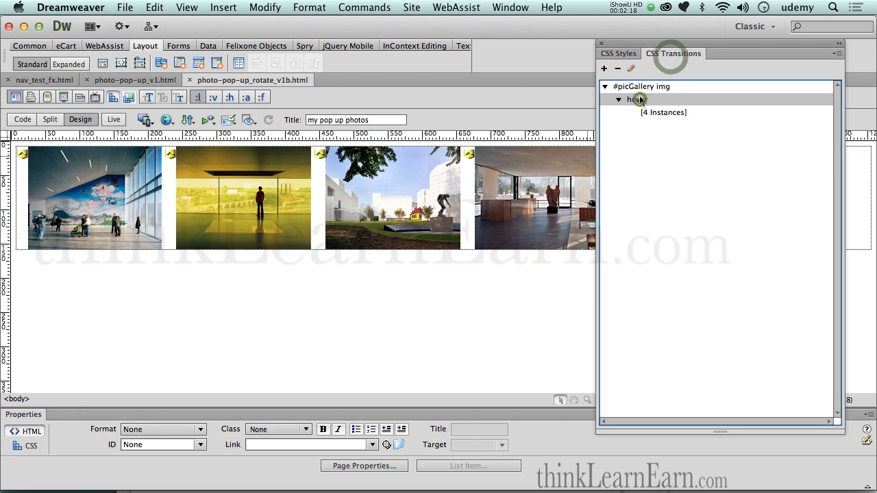
click(648, 114)
click(636, 100)
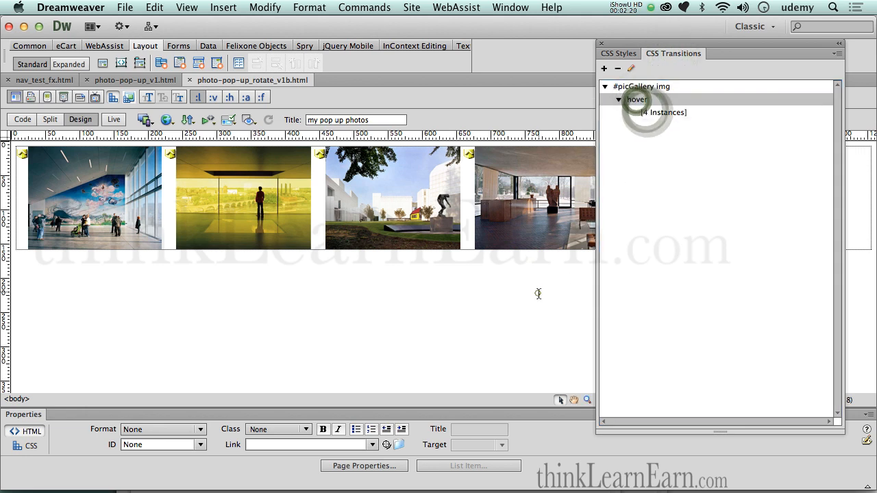
double_click(639, 101)
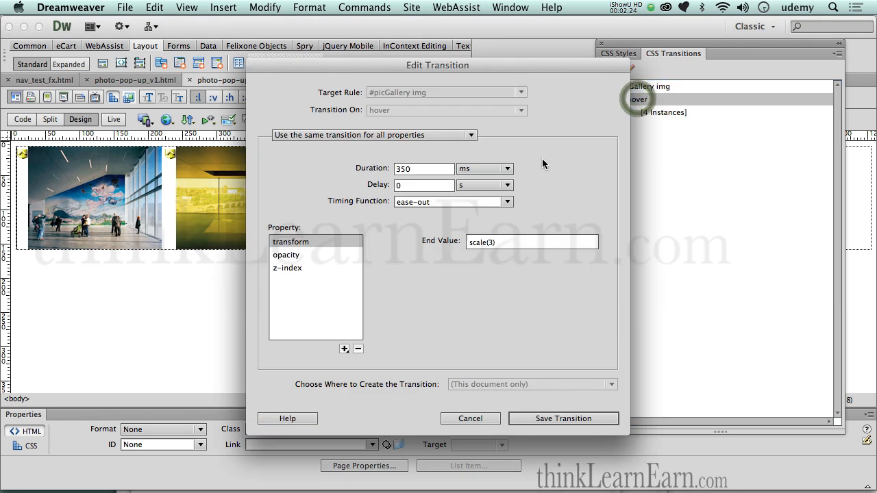
click(343, 349)
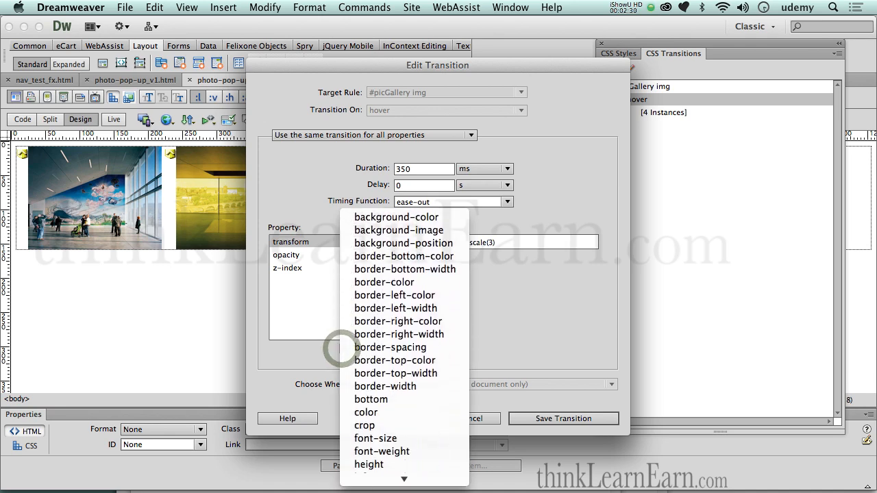
click(316, 310)
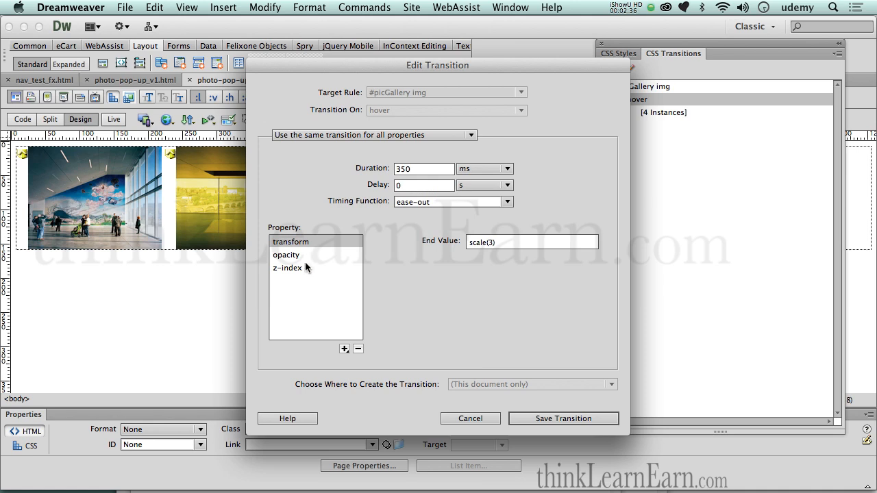
- Set the transform property's end value to scale(3) rotateY(360deg), then save the transition and the page
click(499, 242)
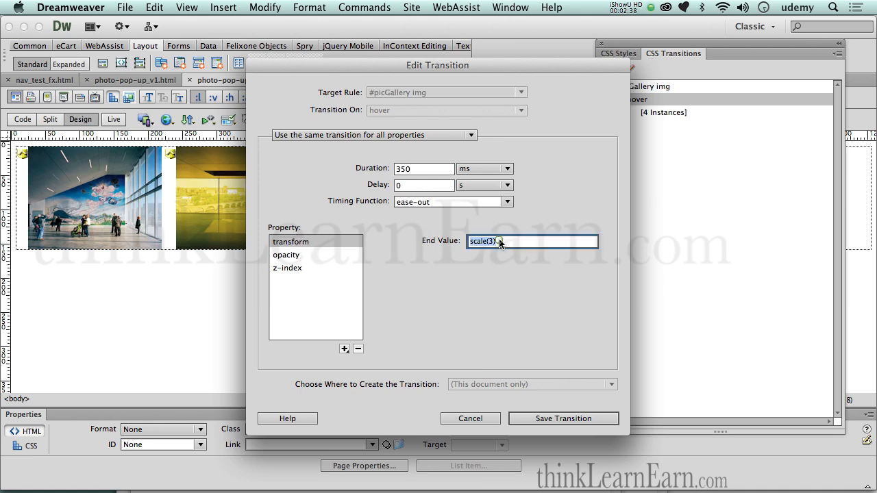
key(space)
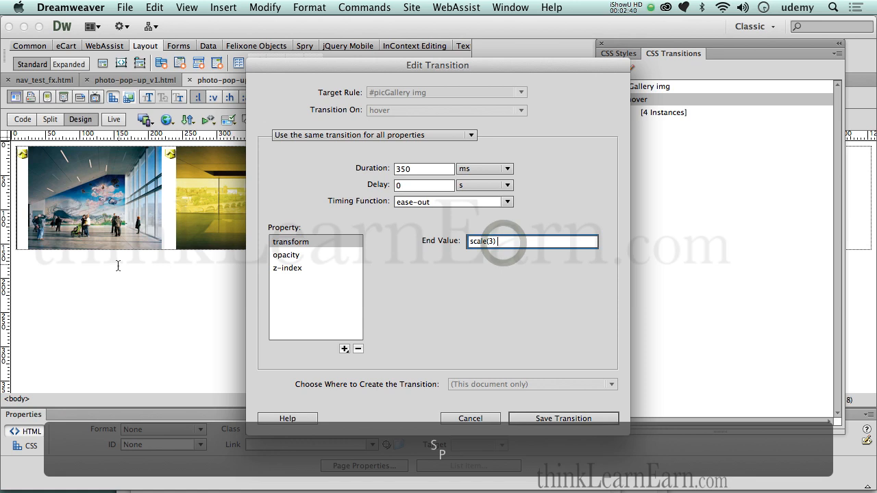
text(rota)
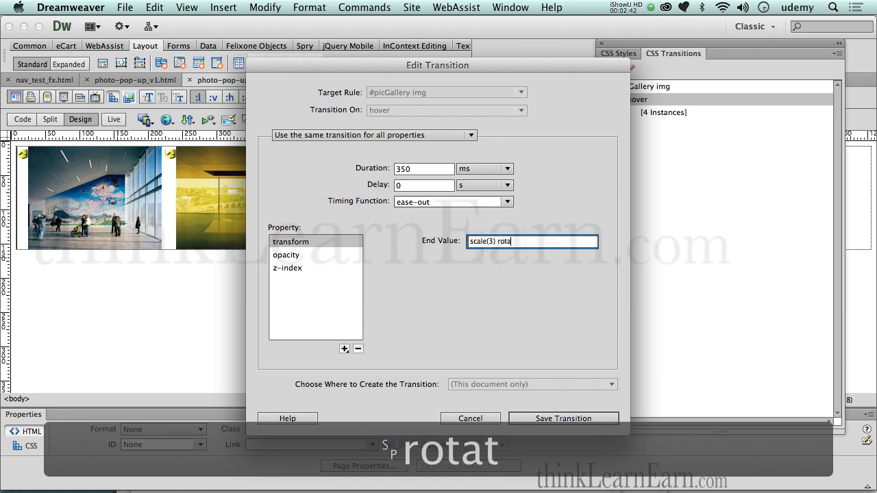
text(te)
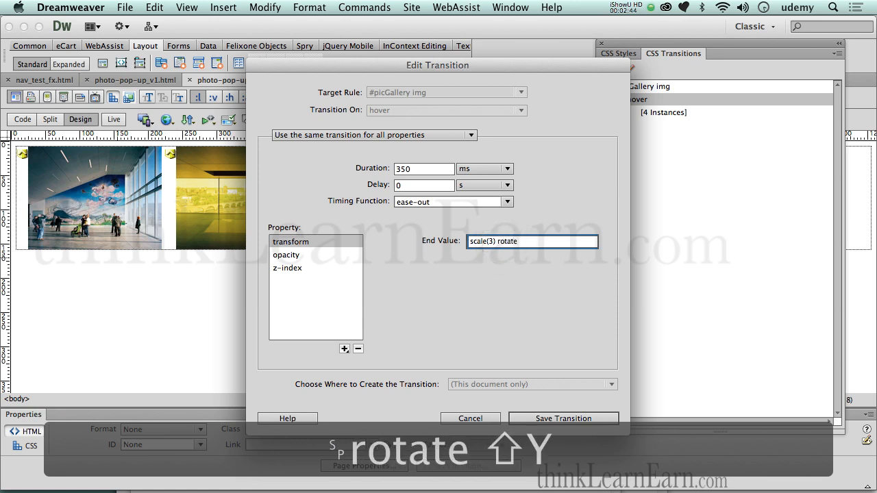
text(Y()
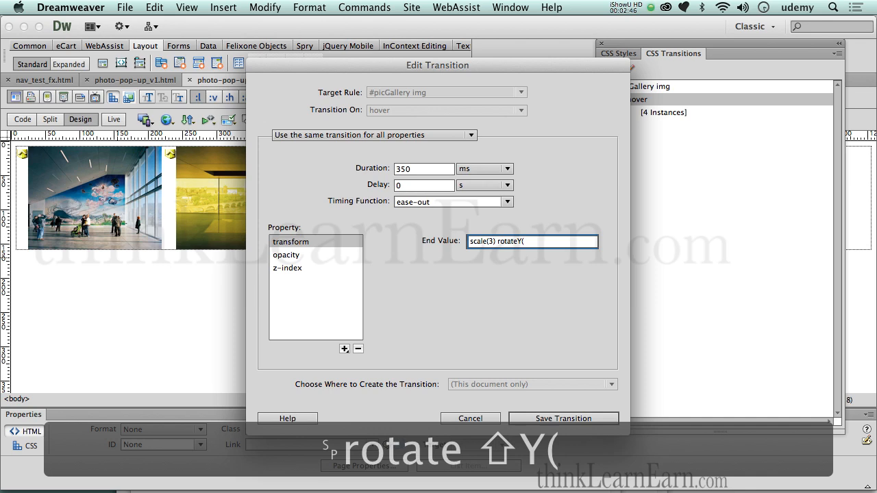
text(360deg))
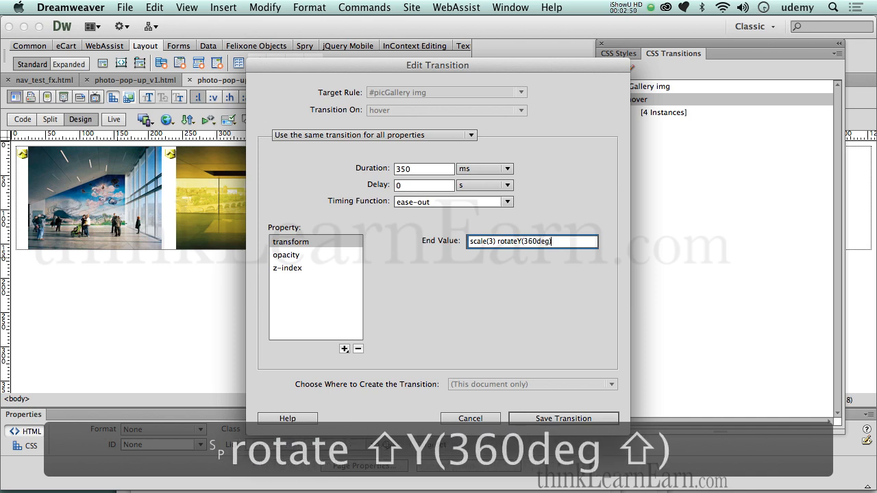
click(581, 417)
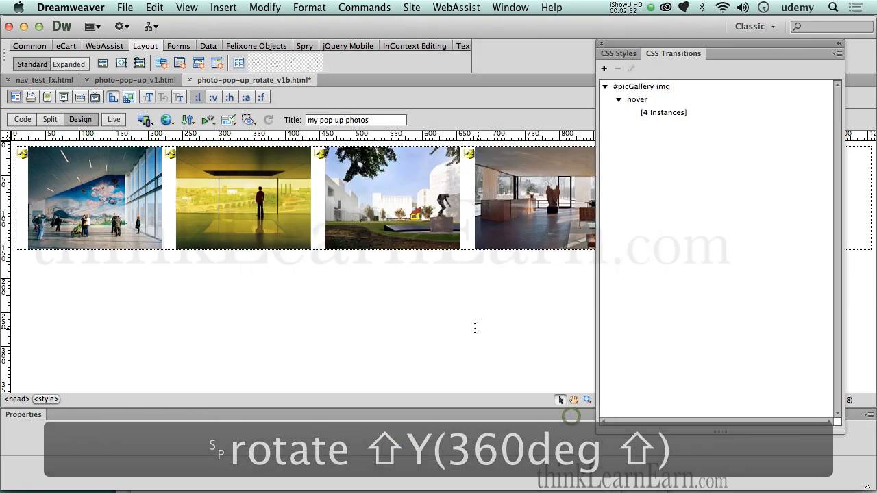
key(super+s)
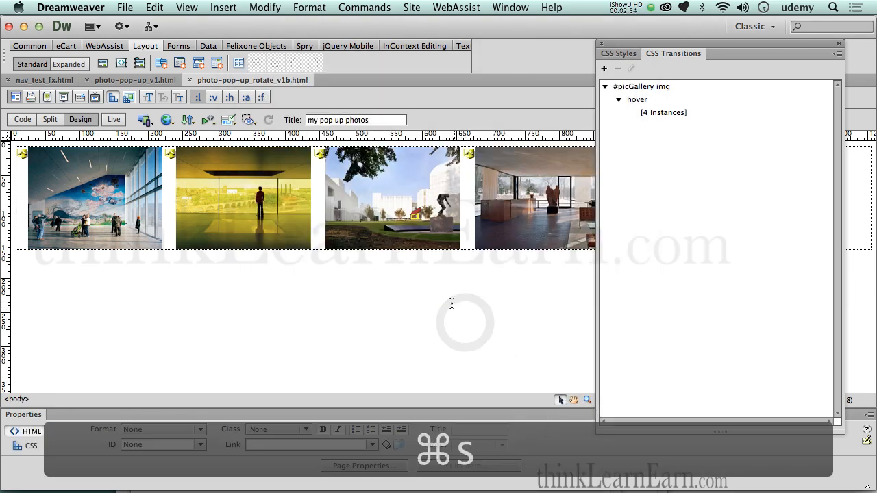
- Preview the page in Live view and test the hover effect on the gallery images
click(114, 119)
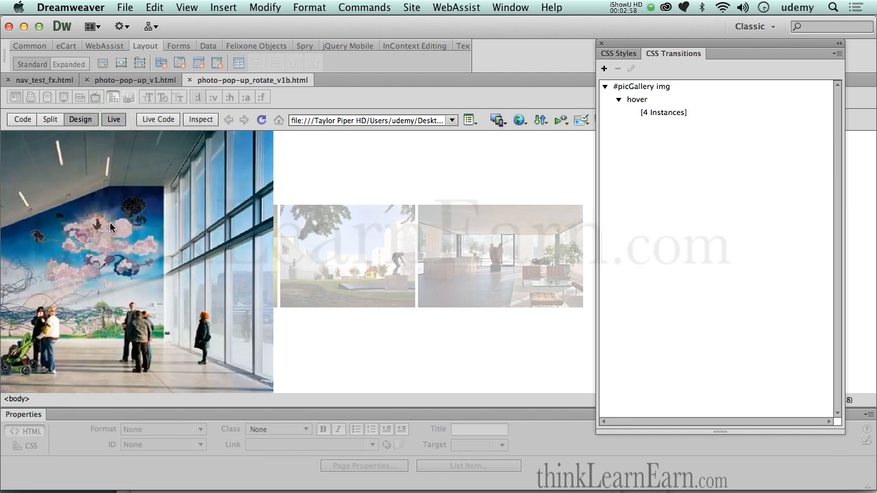
mouse_move(315, 242)
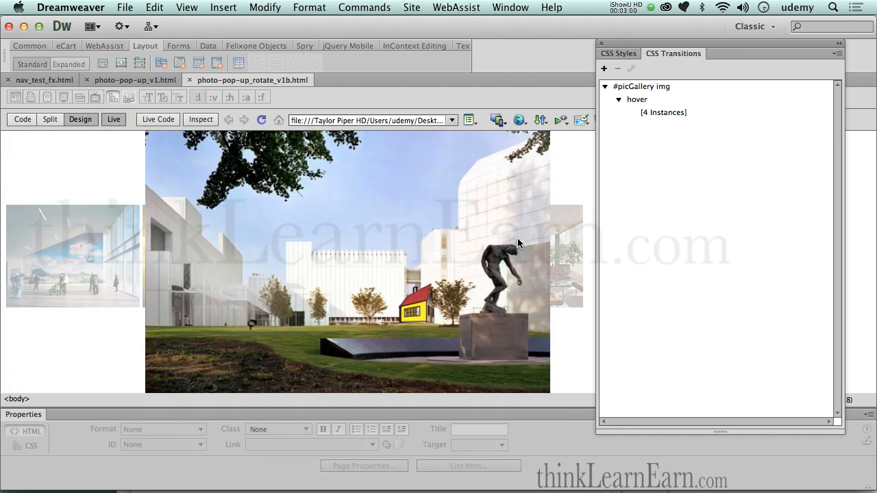
mouse_move(518, 251)
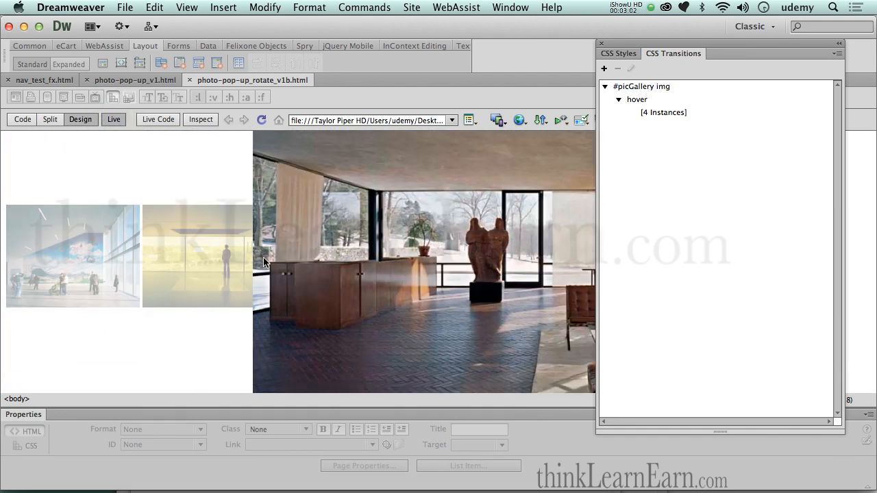
mouse_move(451, 263)
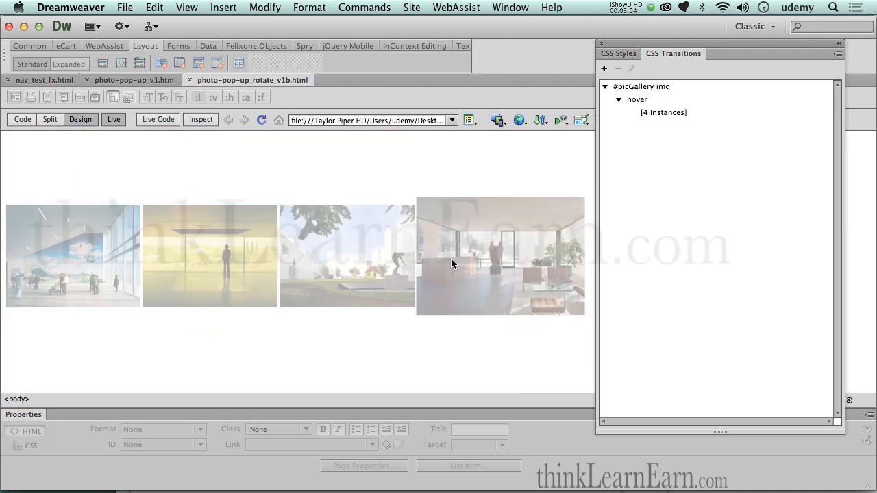
mouse_move(292, 259)
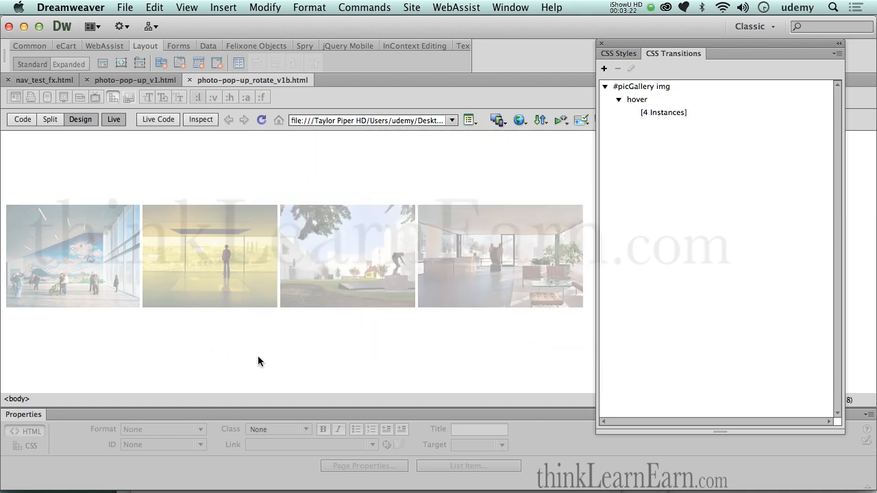
- Remove scale(3) from the hover transition's transform end value, leaving rotateY(360deg), and save the transition
double_click(663, 113)
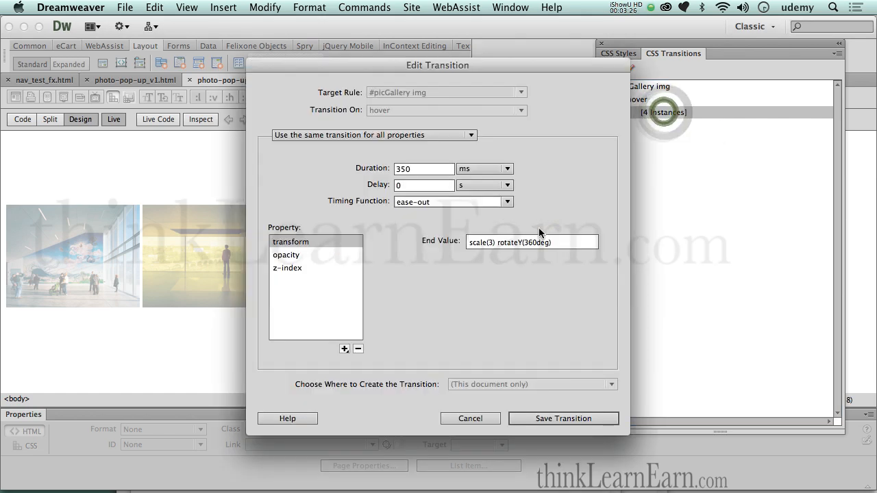
triple_click(498, 244)
click(496, 242)
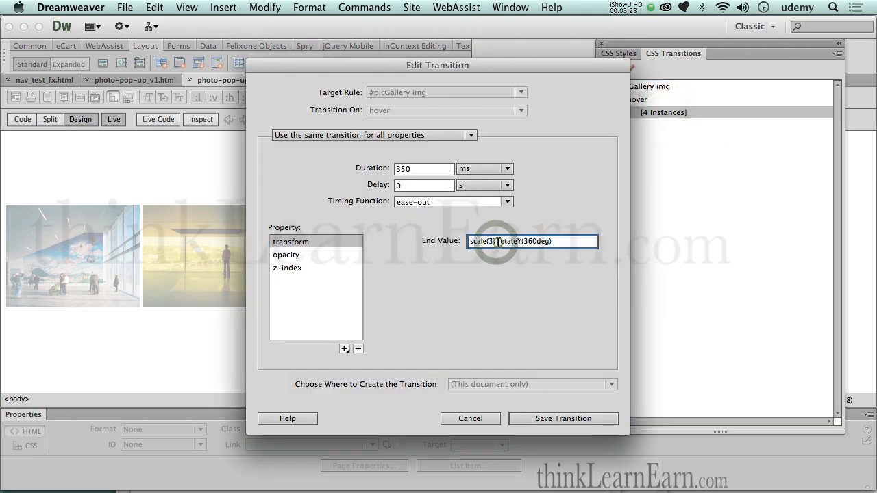
key(BackSpace)
key(BackSpace)
key(BackSpace)
key(BackSpace)
key(BackSpace)
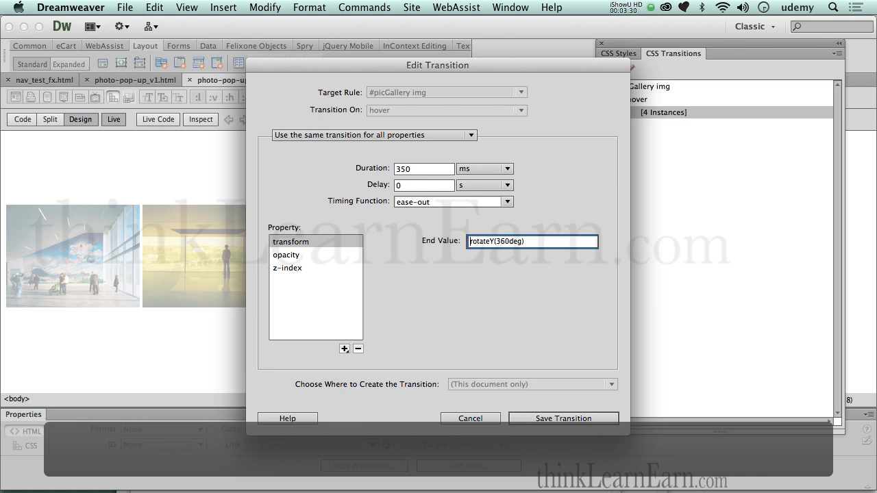
click(533, 415)
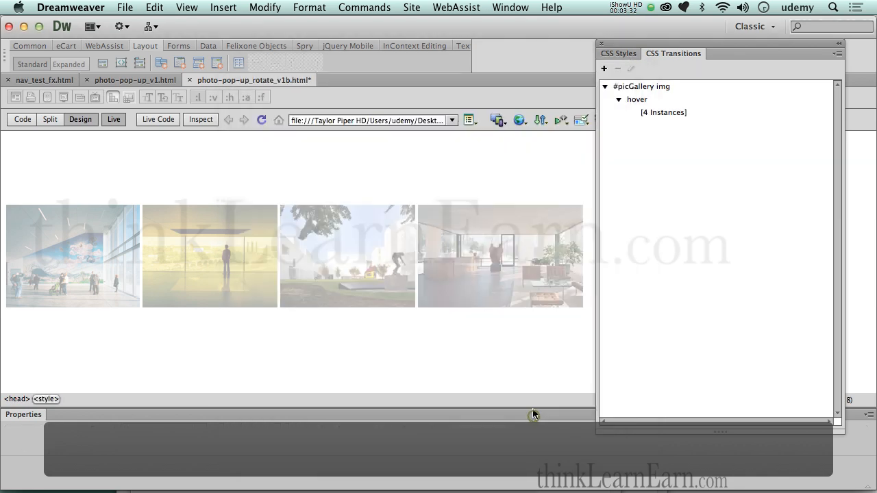
click(107, 121)
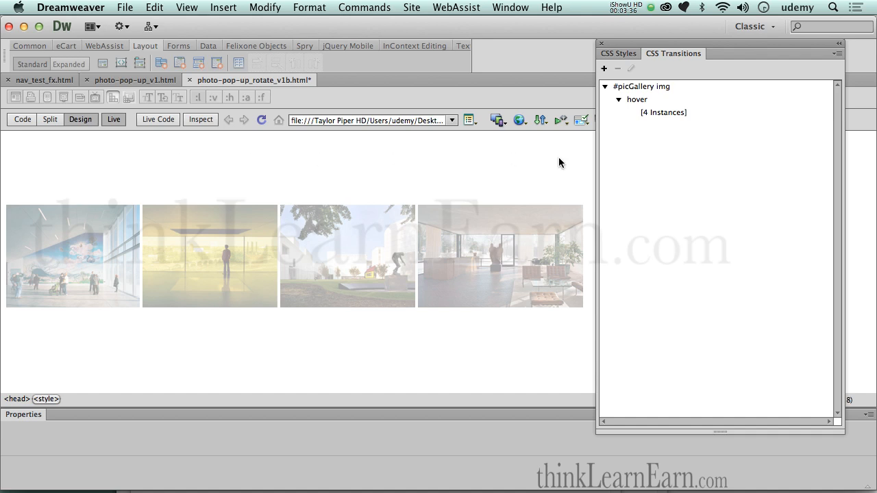
- Set the opacity property of the #picGallery img style rule to .15
click(631, 55)
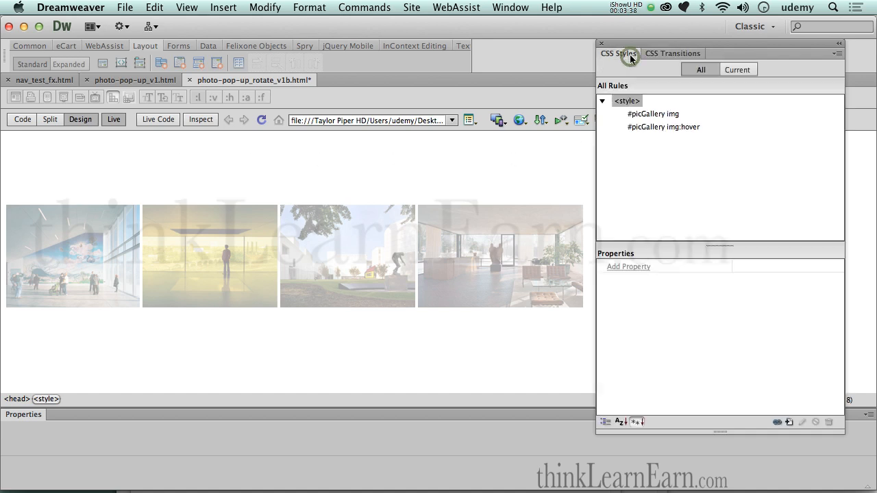
click(651, 114)
drag(842, 301, 851, 399)
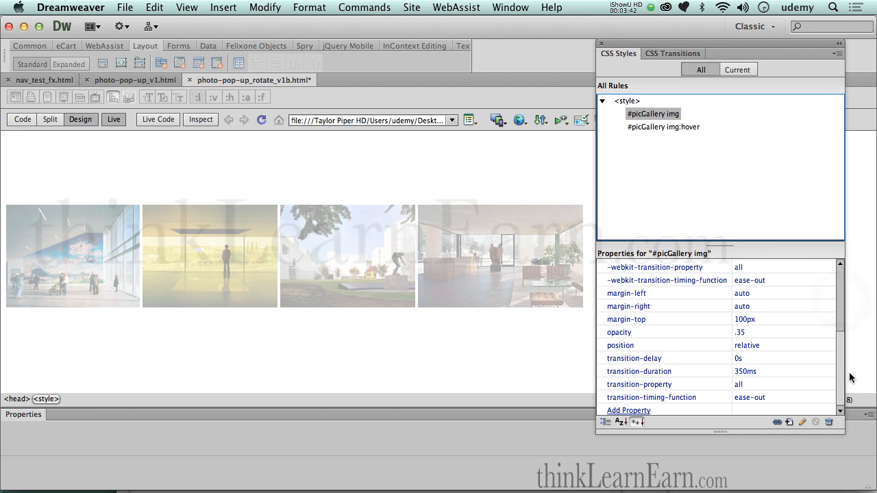
click(745, 331)
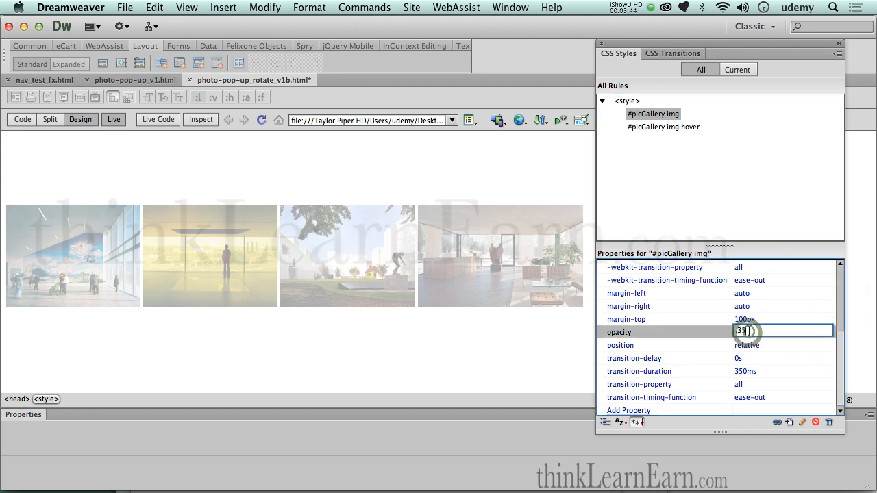
key(BackSpace)
text(.)
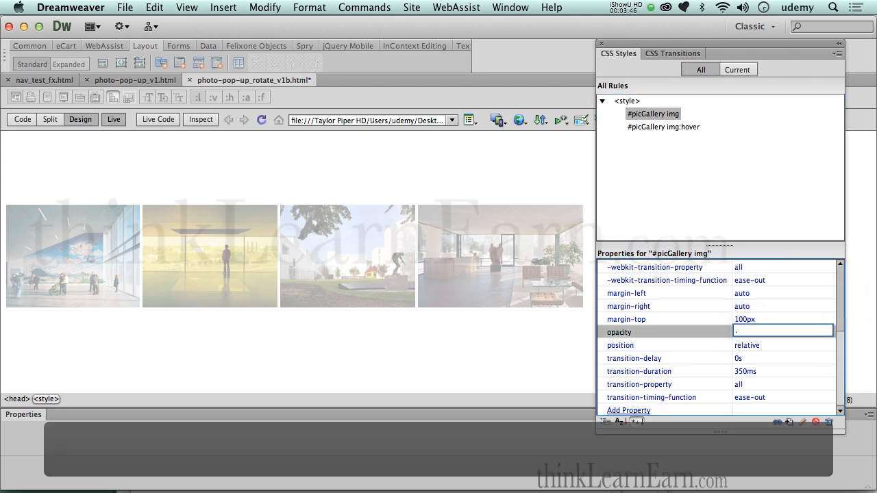
text(15)
key(Return)
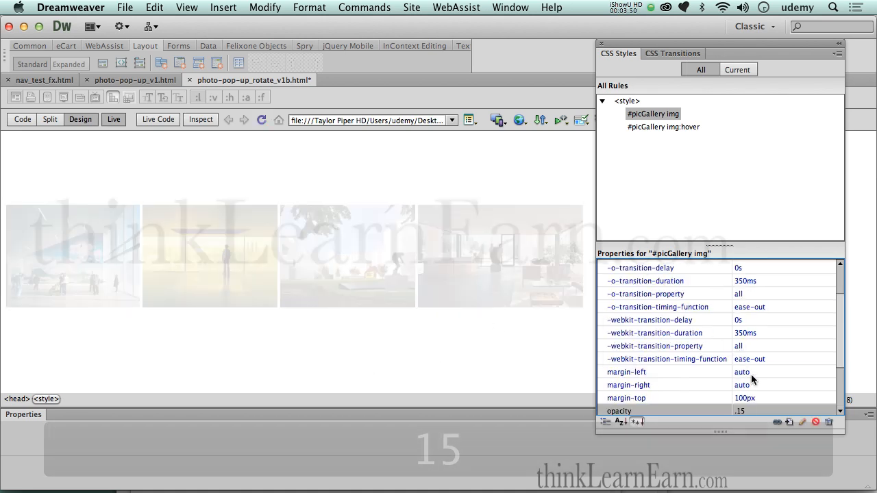
- Set the opacity of the #picGallery img rule to .05 and return to the live page
scroll(842, 364, down, 1)
click(842, 359)
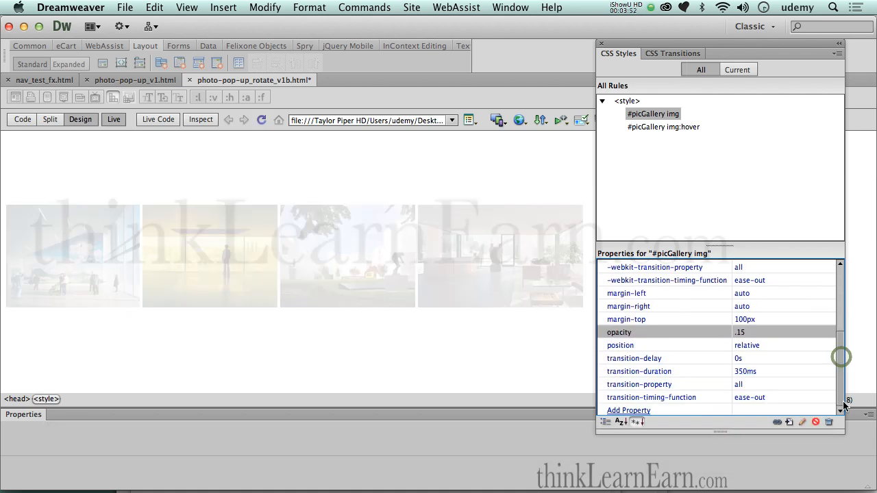
click(753, 333)
key(BackSpace)
key(BackSpace)
text(05)
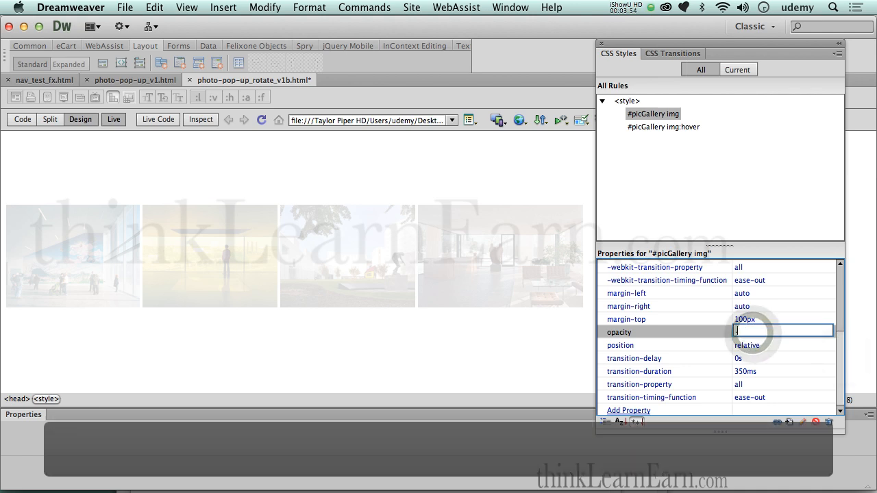
key(Return)
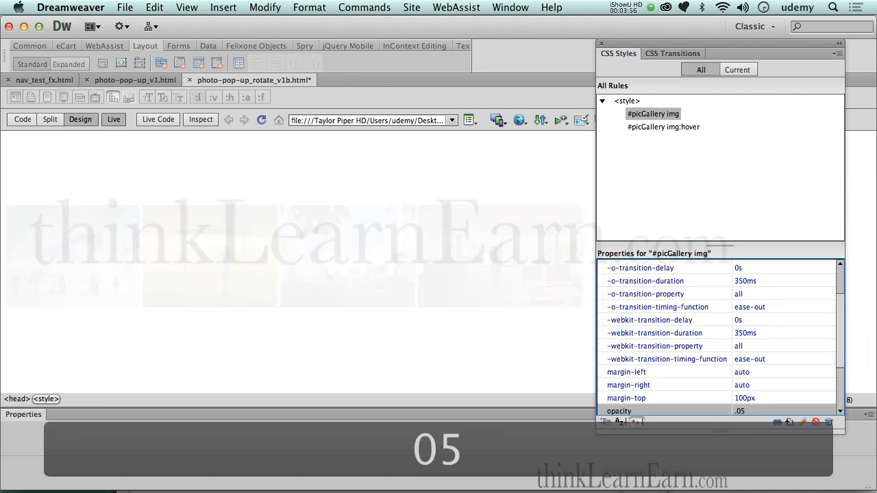
click(433, 362)
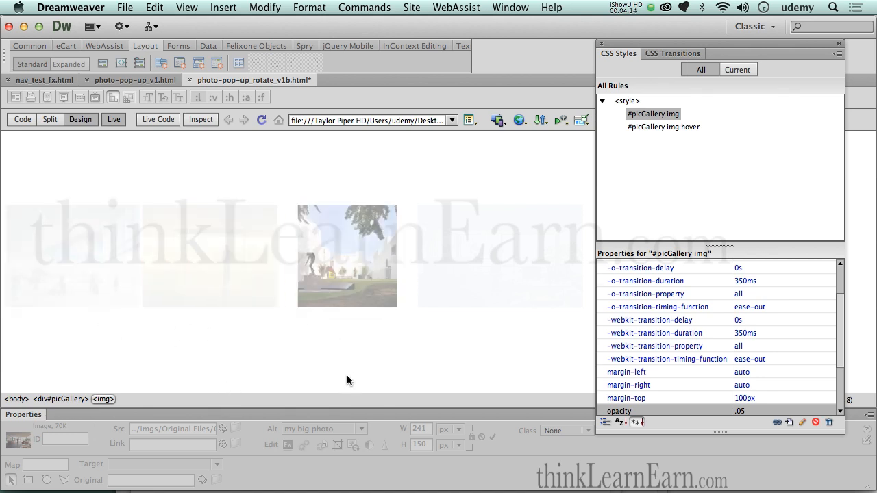
- Set the #picGallery img hover transition's duration to 500 ms and its timing function to linear, and save the transition
click(681, 55)
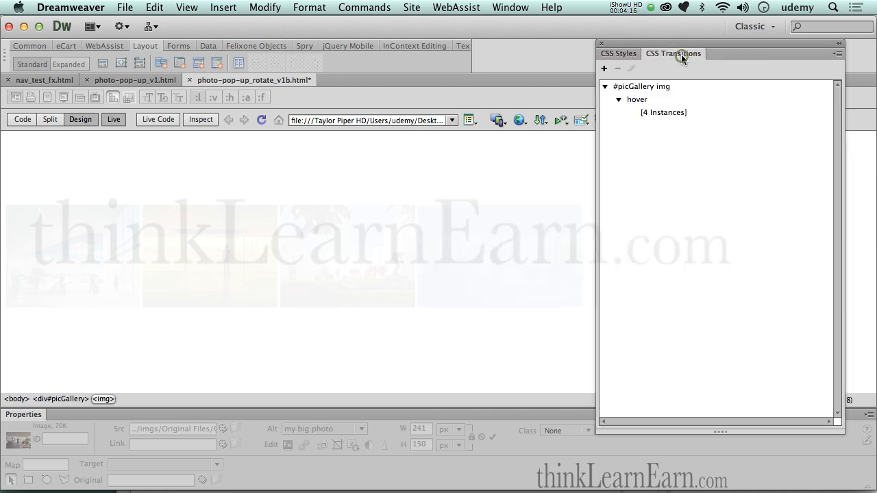
double_click(674, 113)
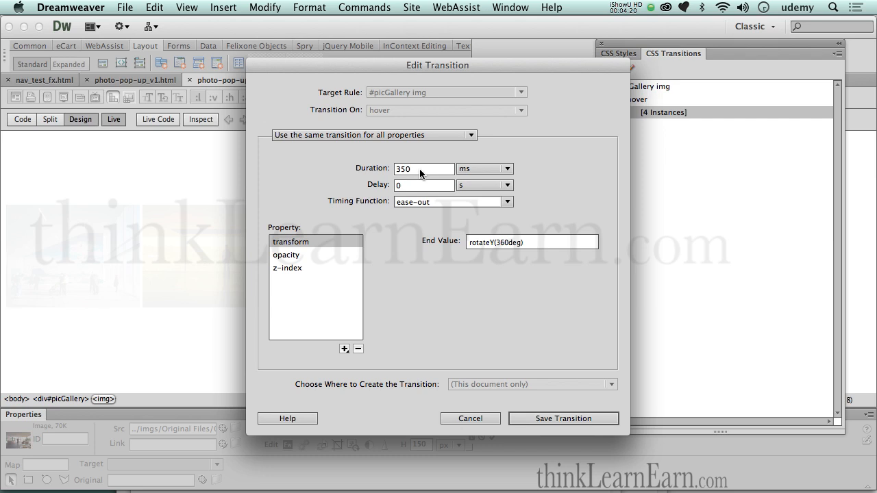
double_click(420, 169)
text(500)
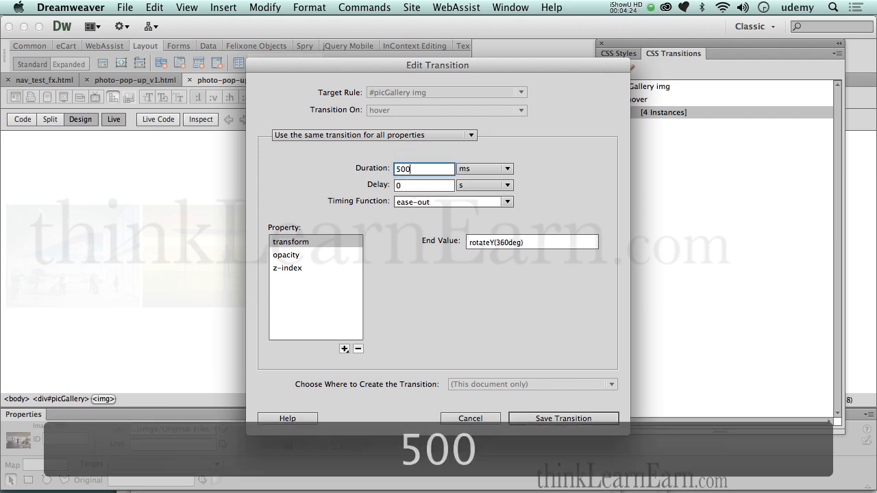
click(507, 202)
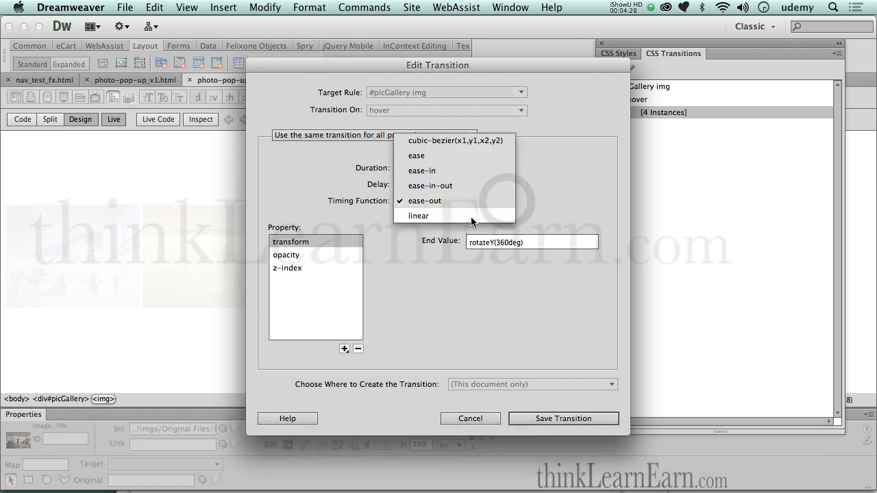
click(471, 217)
click(573, 422)
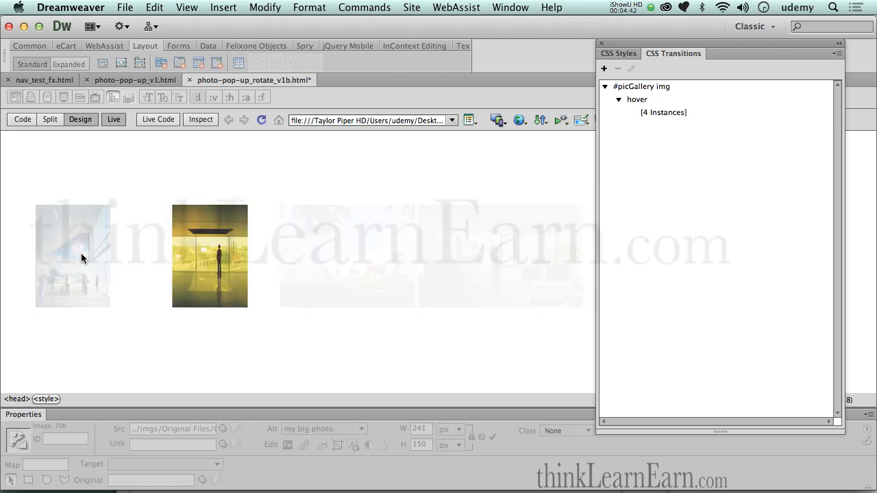
- Change the transform end value of the #picGallery img hover transition to rotateX(360deg) and save the transition
double_click(664, 114)
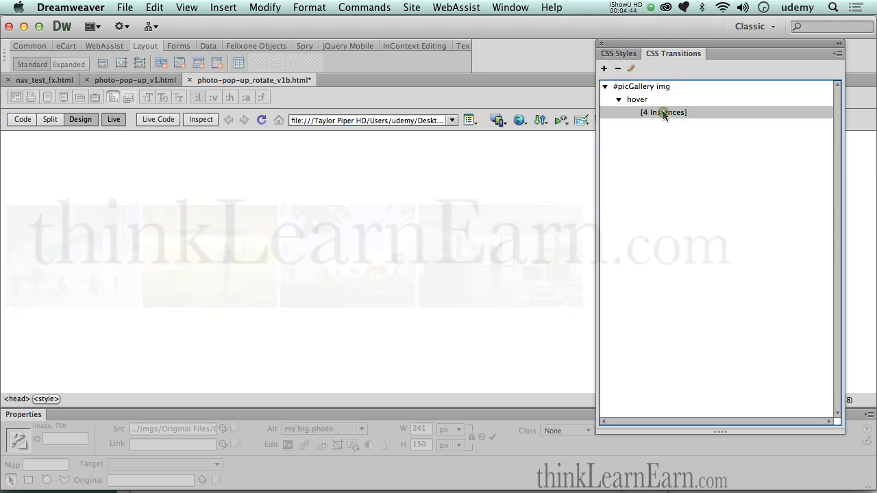
click(492, 241)
click(494, 241)
key(BackSpace)
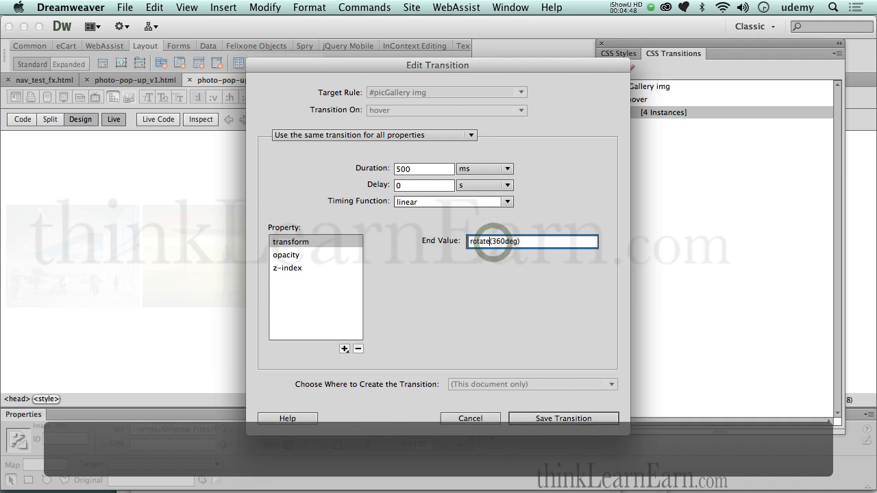
text(X)
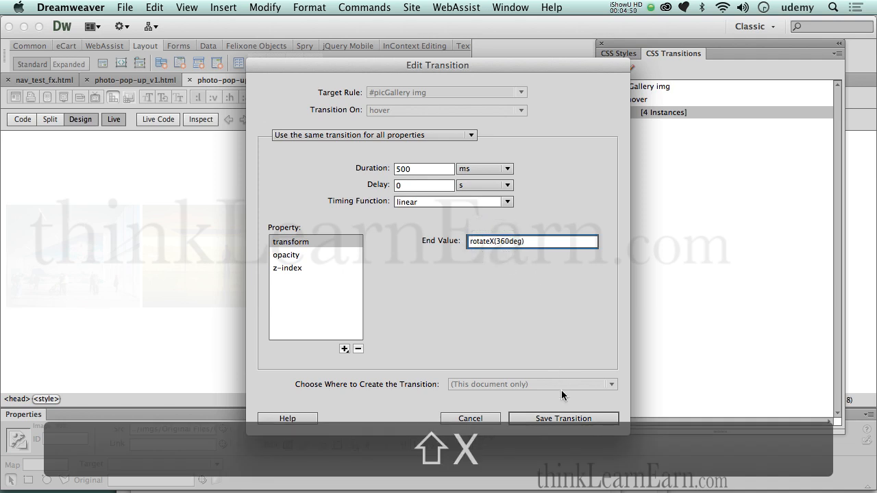
click(560, 418)
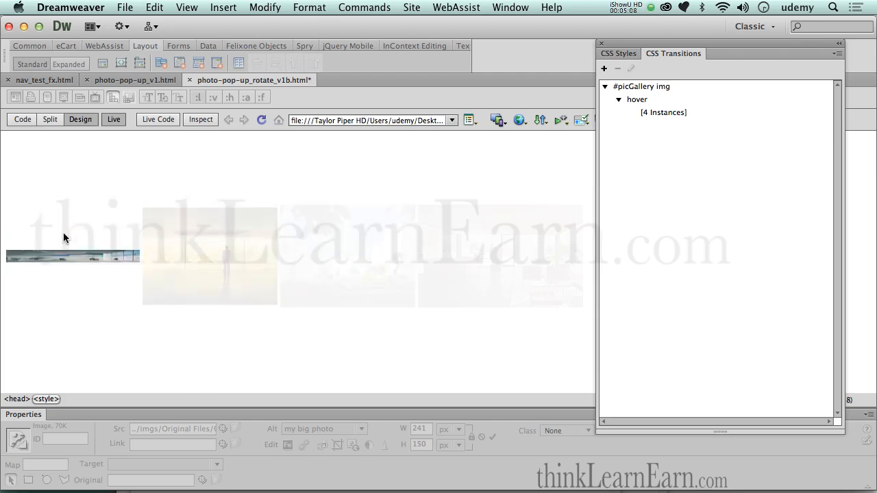
click(352, 341)
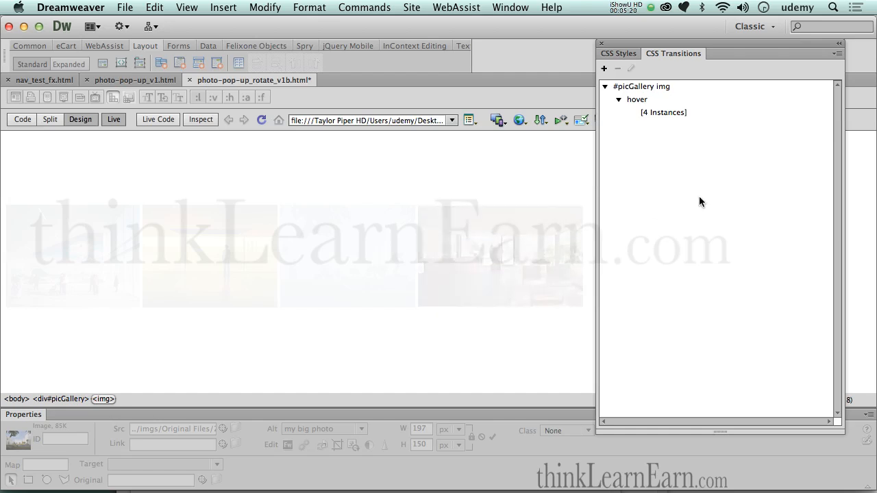
click(663, 114)
click(653, 205)
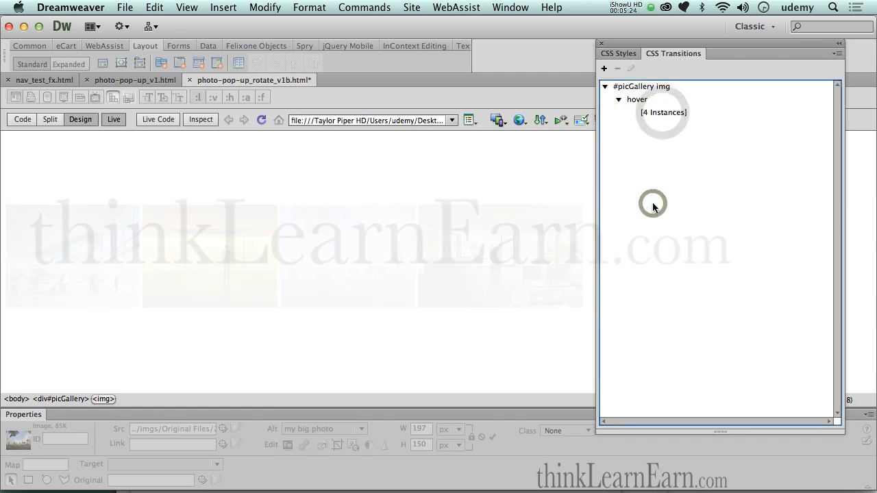